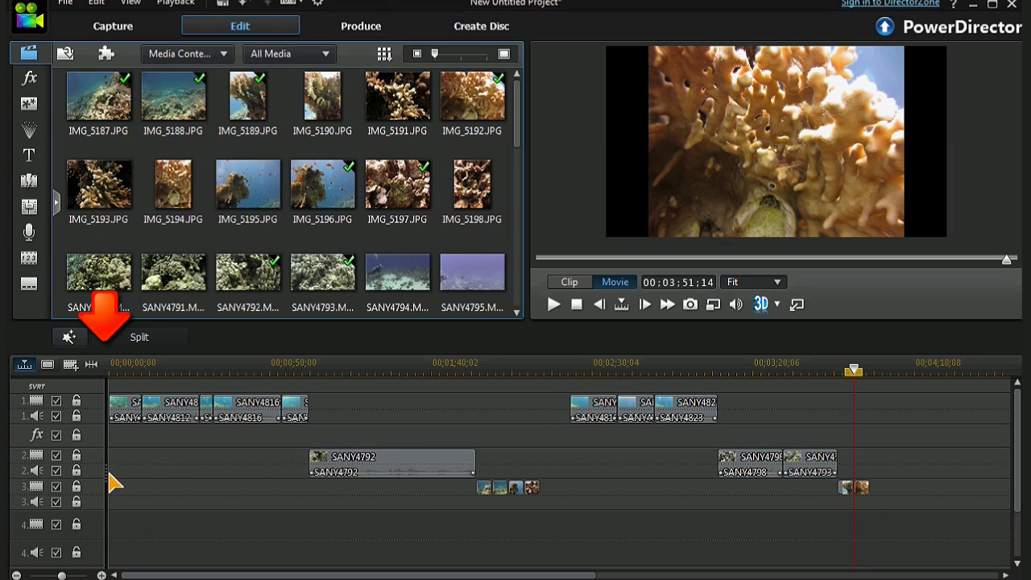
Widen the track headers, rename the first video track 'divers', then narrow the headers again.
{"action": "left_click_drag", "start_coordinate": [105, 473], "coordinate": [230, 477]}
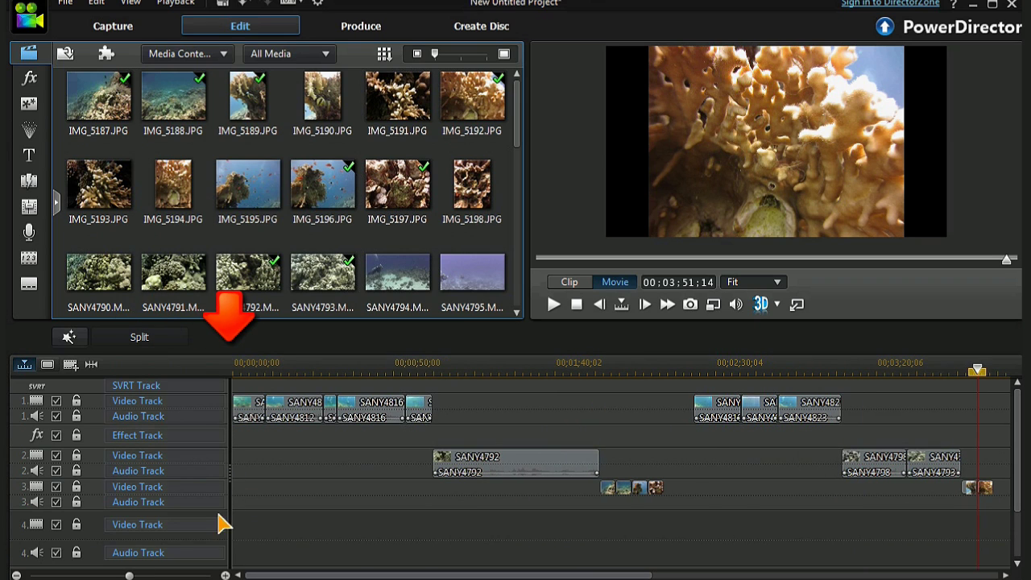
{"action": "double_click", "coordinate": [149, 401]}
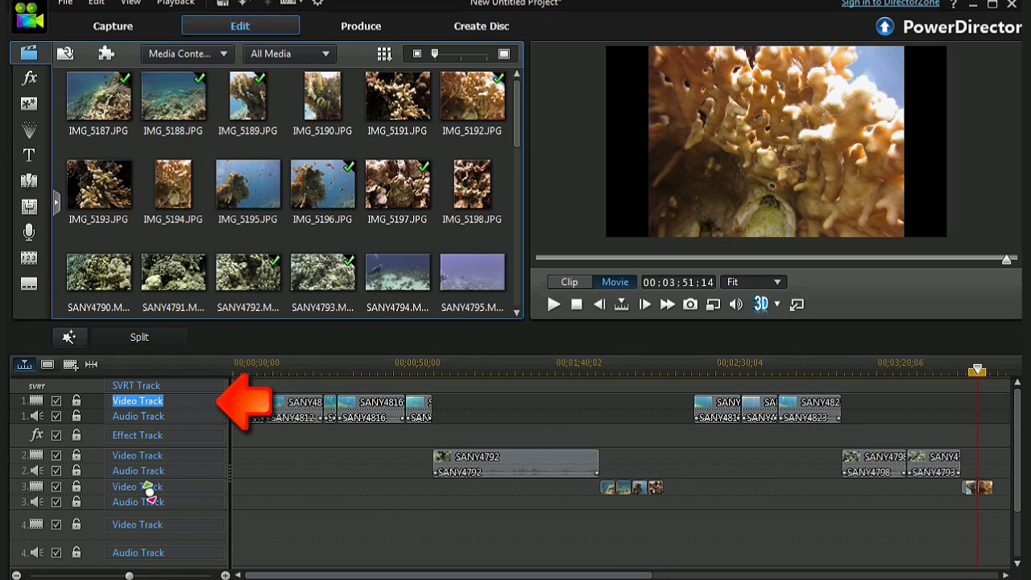
{"action": "type", "text": "diver"}
{"action": "type", "text": "s"}
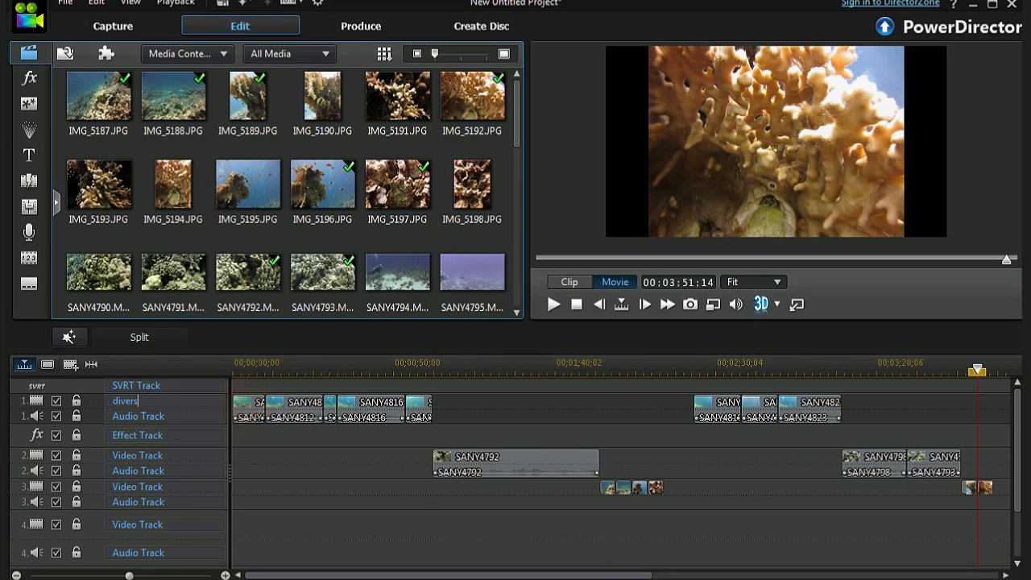
{"action": "key", "text": "Return"}
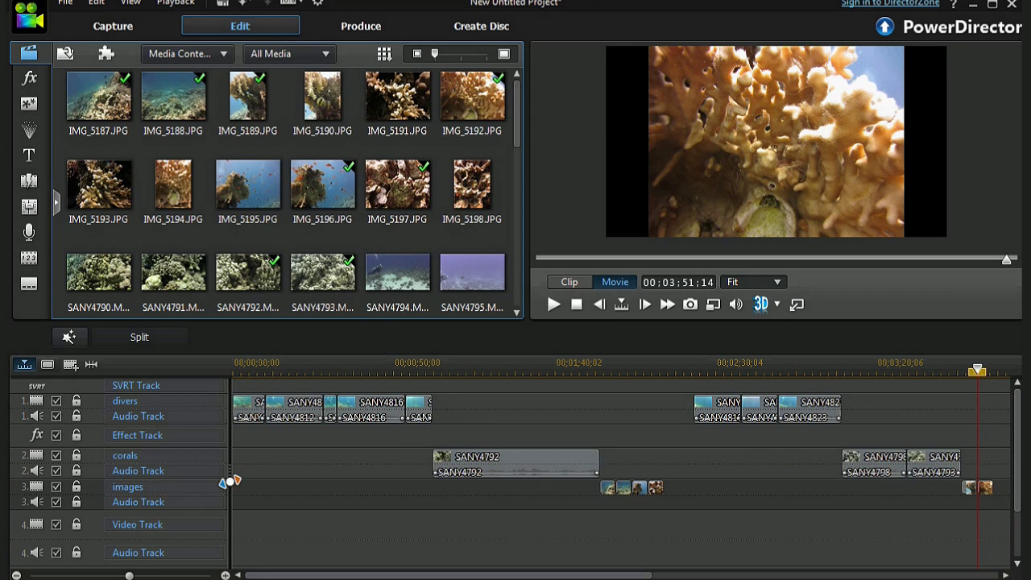
{"action": "left_click_drag", "start_coordinate": [229, 479], "coordinate": [171, 481]}
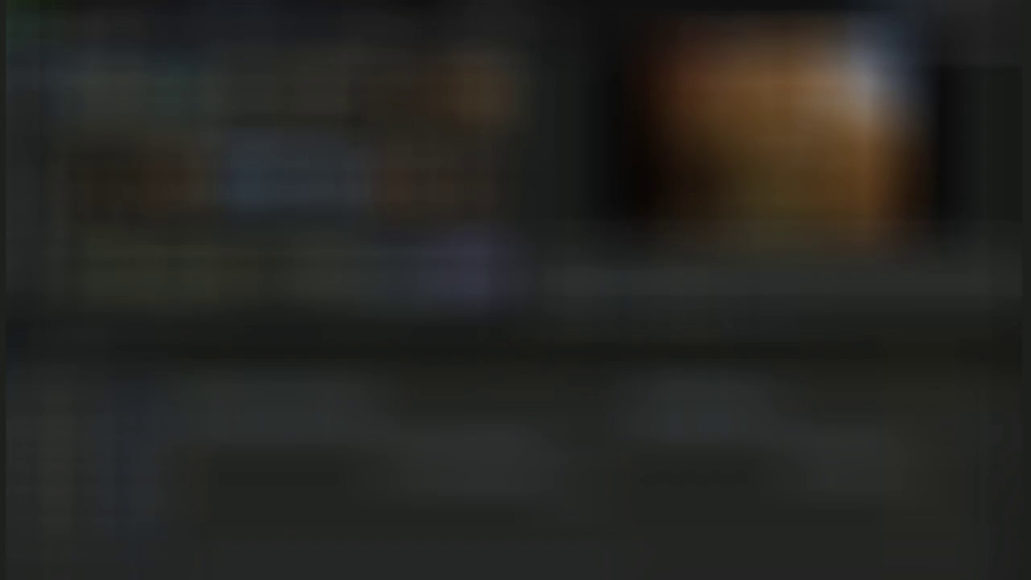
{"action": "key", "text": "F1"}
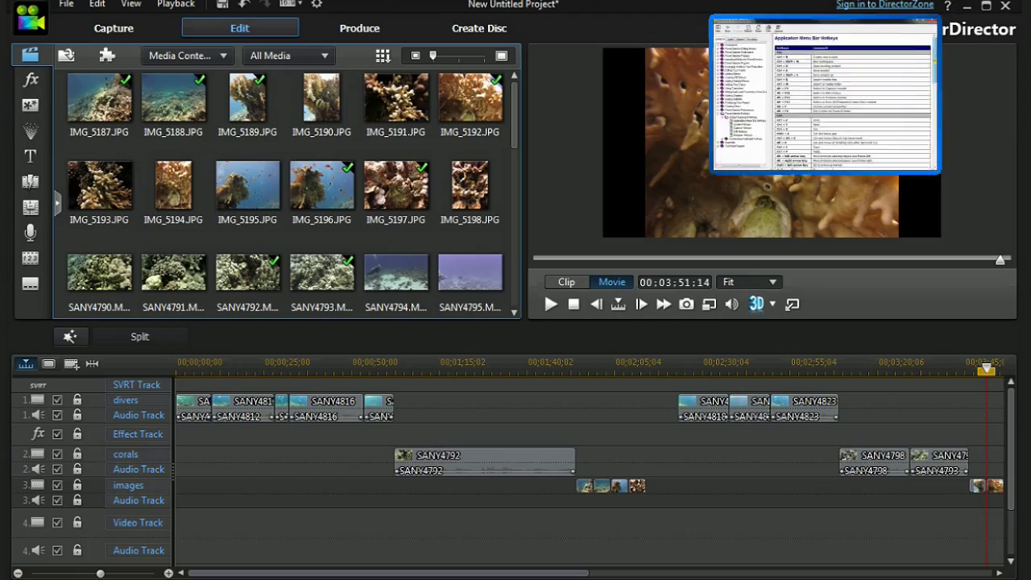
{"action": "scroll", "coordinate": [568, 306], "scroll_direction": "down", "scroll_amount": 10}
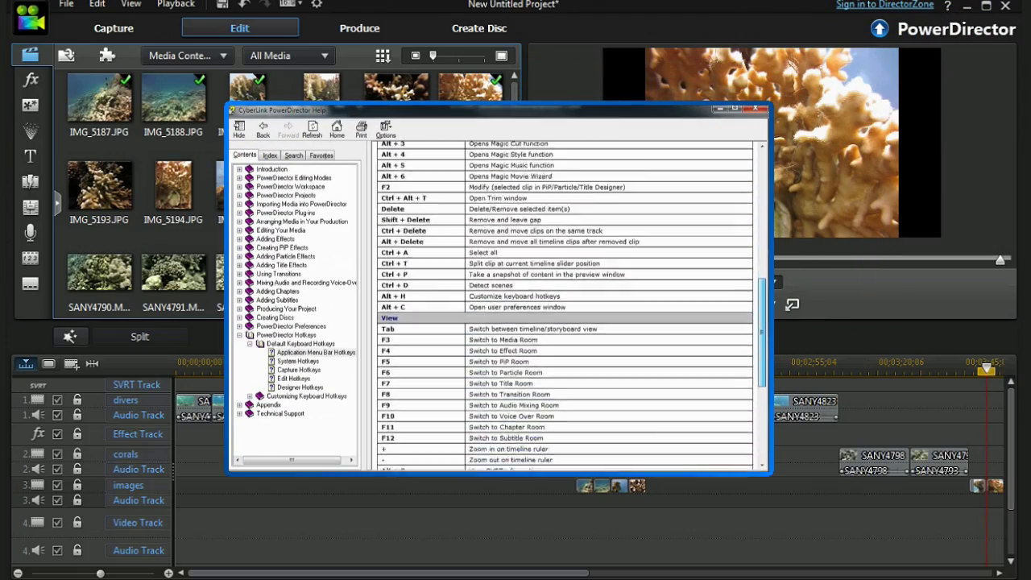
{"action": "scroll", "coordinate": [568, 306], "scroll_direction": "down", "scroll_amount": 2}
{"action": "left_click", "coordinate": [298, 361]}
{"action": "left_click", "coordinate": [296, 370]}
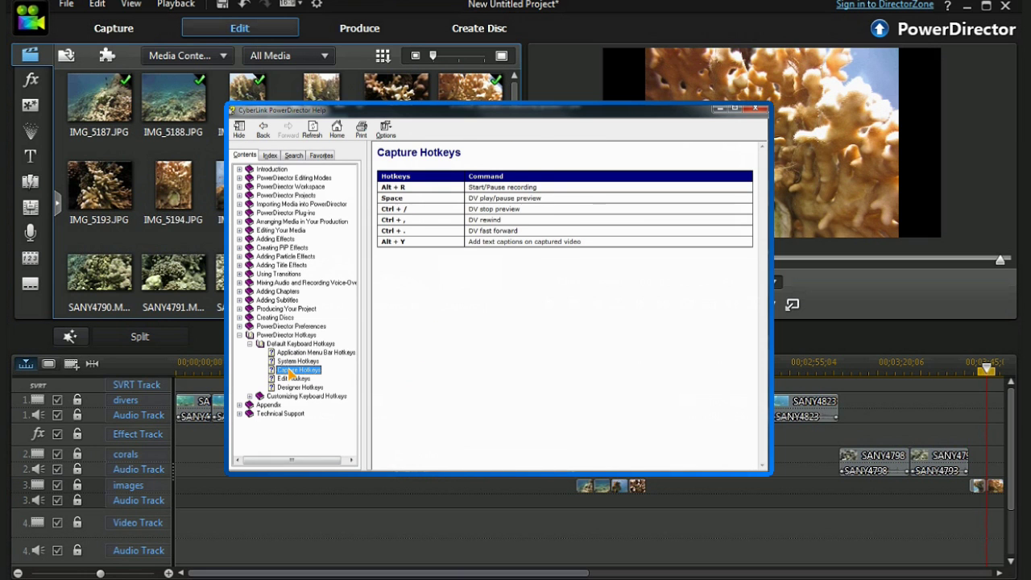
{"action": "left_click", "coordinate": [294, 377]}
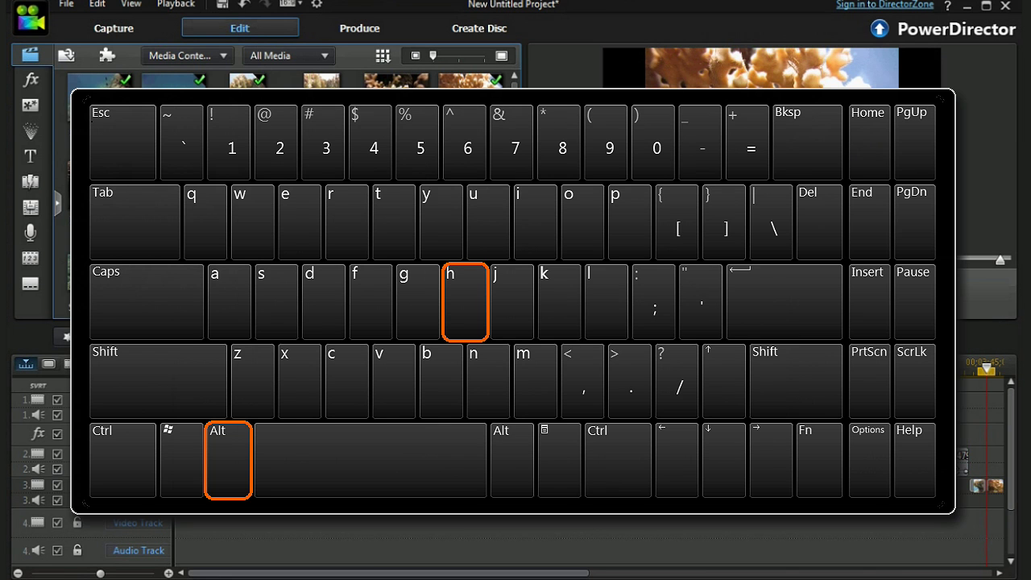
{"action": "key", "text": "alt+h"}
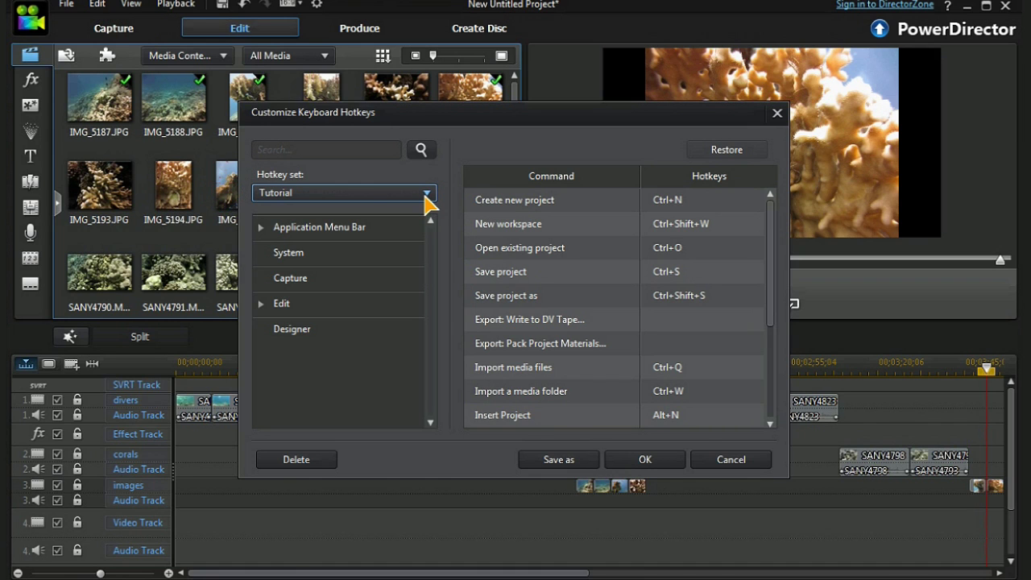
{"action": "left_click", "coordinate": [667, 465]}
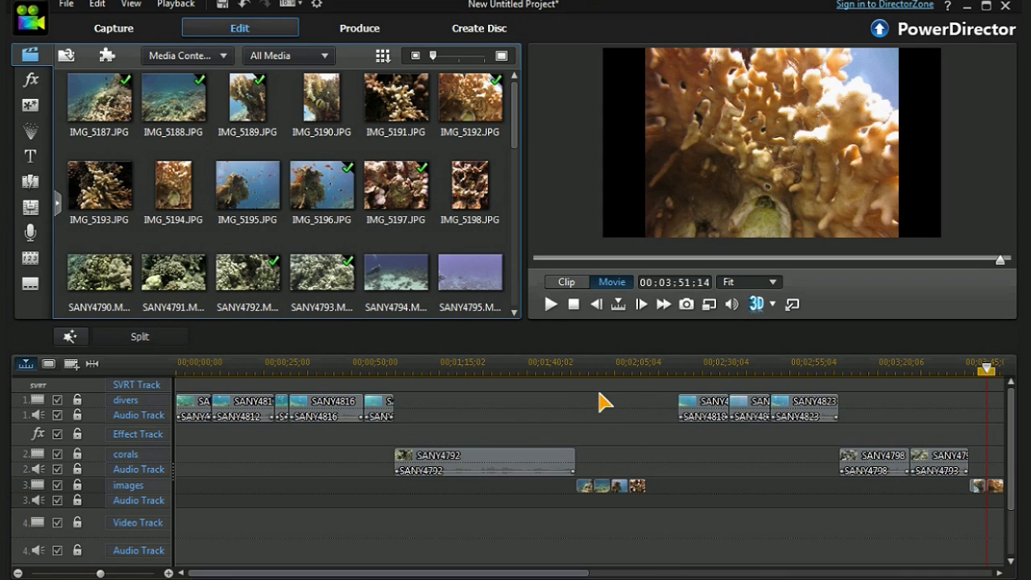
Group the later clips on tracks 1 and 2 and shift the group right.
{"action": "left_click_drag", "start_coordinate": [591, 395], "coordinate": [1008, 532]}
{"action": "key", "text": "alt+g"}
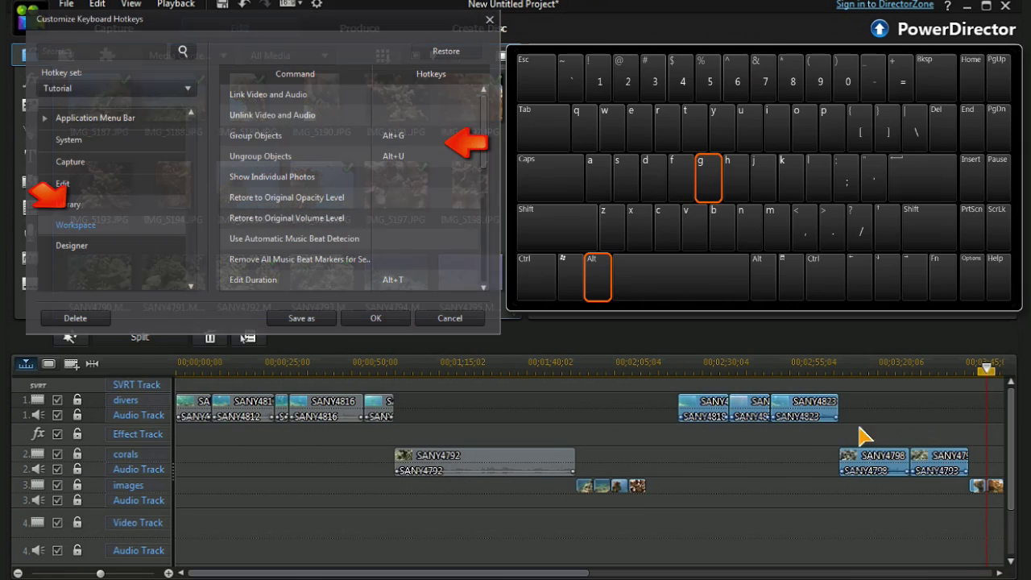
{"action": "left_click_drag", "start_coordinate": [969, 421], "coordinate": [969, 421]}
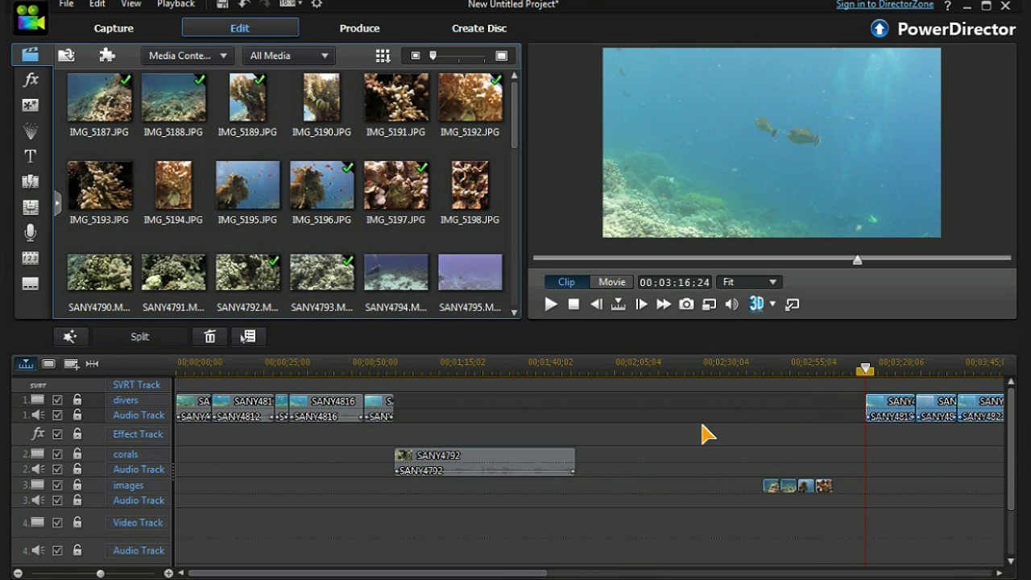
Move SANY4792 from the corals track onto the divers track and move the playhead earlier.
{"action": "left_click_drag", "start_coordinate": [542, 466], "coordinate": [604, 411]}
{"action": "left_click_drag", "start_coordinate": [894, 407], "coordinate": [714, 422]}
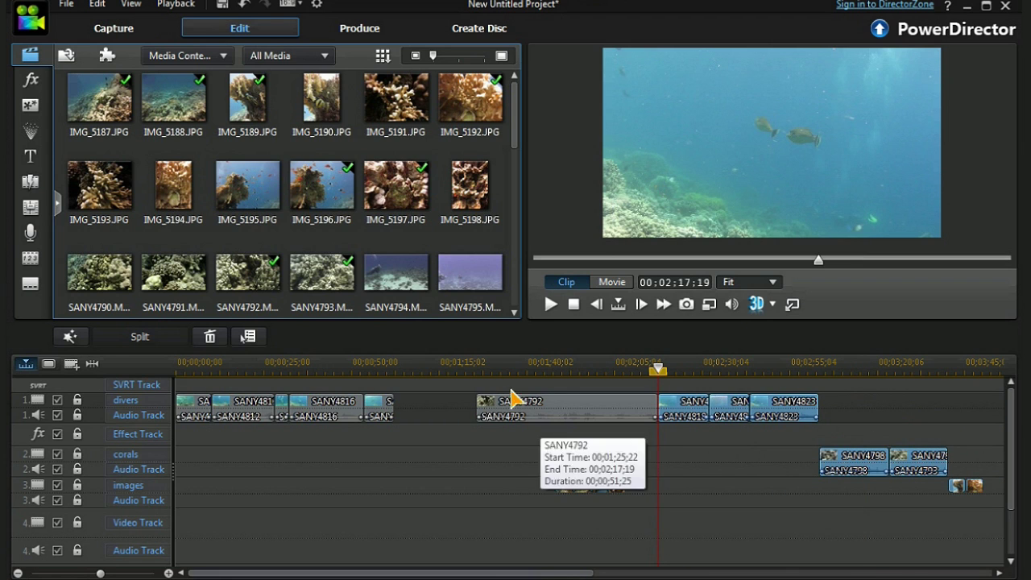
{"action": "left_click", "coordinate": [434, 369]}
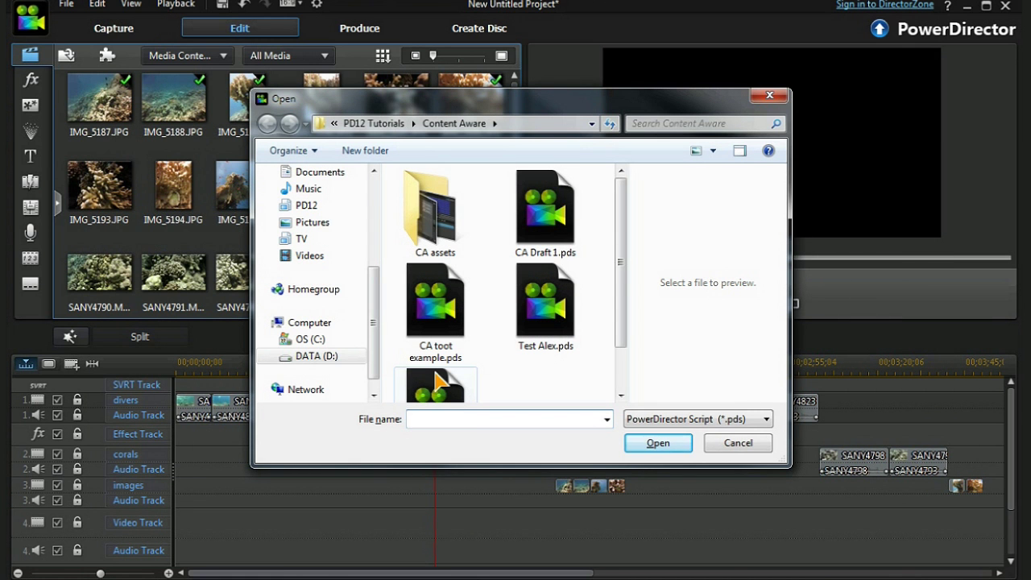
Ungroup the divers clips, shift SANY4823 later, and drop Nepali Girl.jpg onto track 2.
{"action": "left_click", "coordinate": [744, 446]}
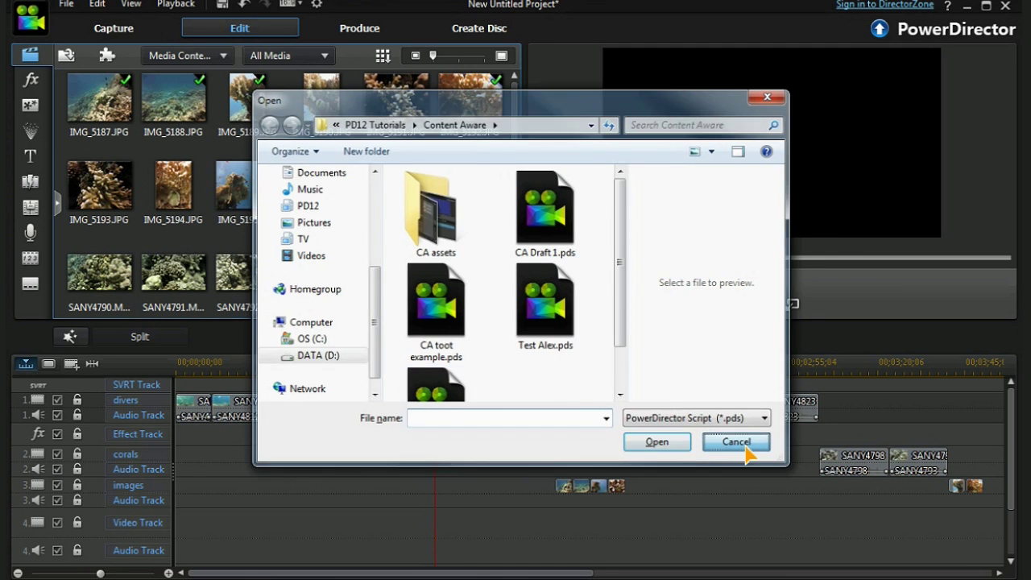
{"action": "left_click", "coordinate": [733, 411]}
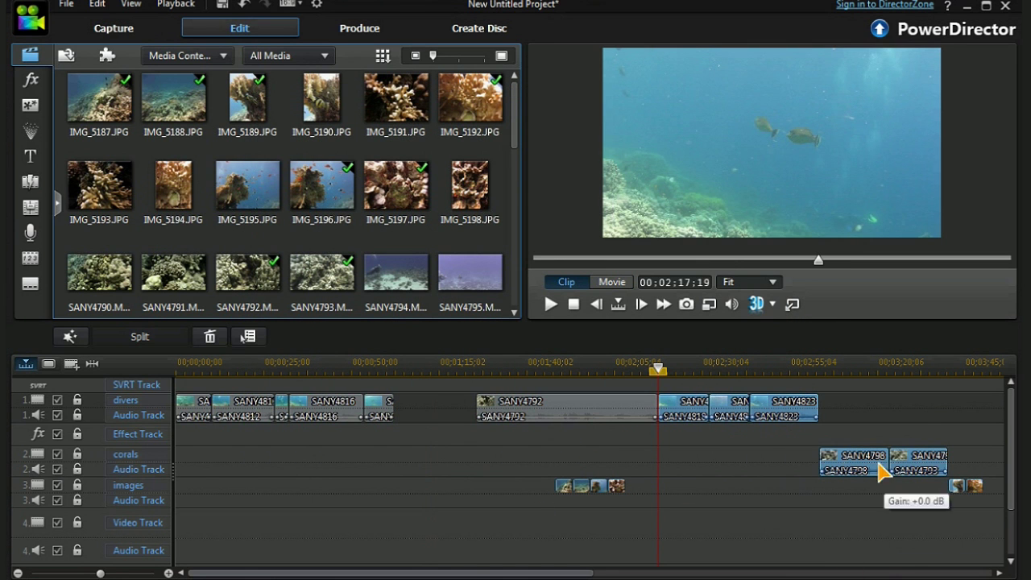
{"action": "key", "text": "alt+u"}
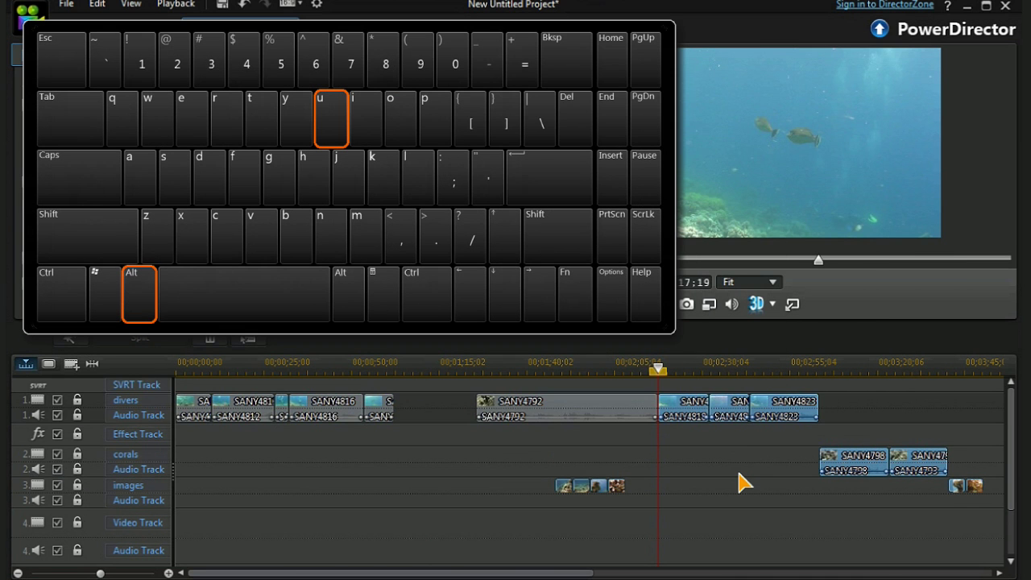
{"action": "mouse_move", "coordinate": [811, 412]}
{"action": "left_mouse_down"}
{"action": "mouse_move", "coordinate": [890, 407]}
{"action": "mouse_move", "coordinate": [813, 413]}
{"action": "left_mouse_up"}
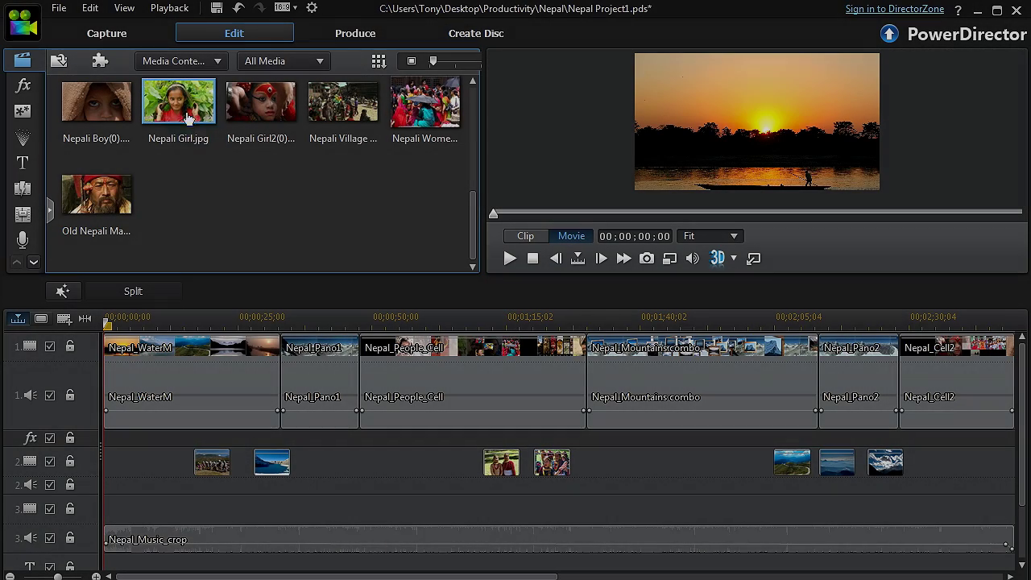
{"action": "left_click_drag", "start_coordinate": [186, 118], "coordinate": [355, 475]}
Insert the painted-girl photo into track 2's gap, trimmed to fit the gap.
{"action": "left_click", "coordinate": [433, 477]}
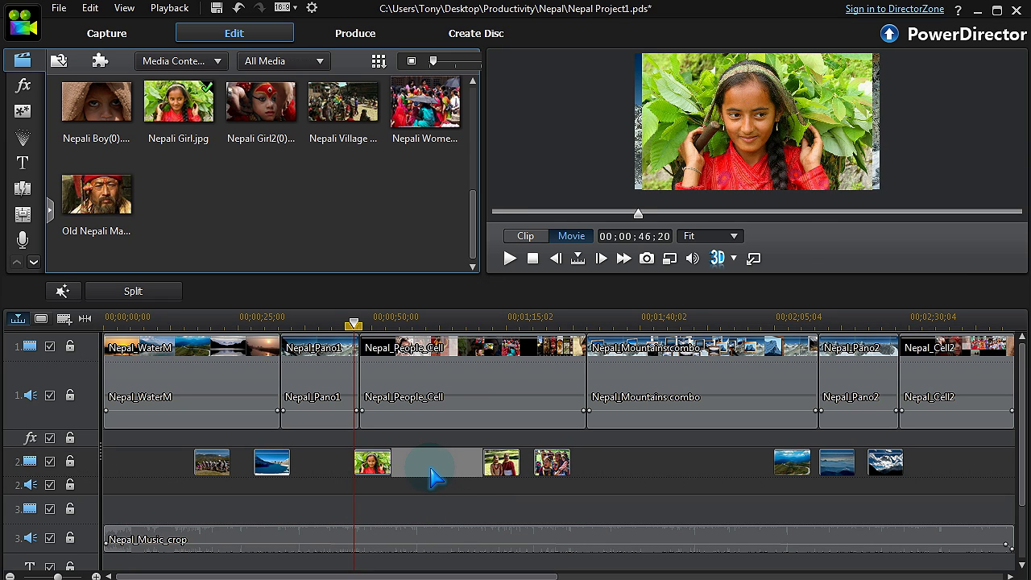
{"action": "left_click_drag", "start_coordinate": [256, 110], "coordinate": [237, 476]}
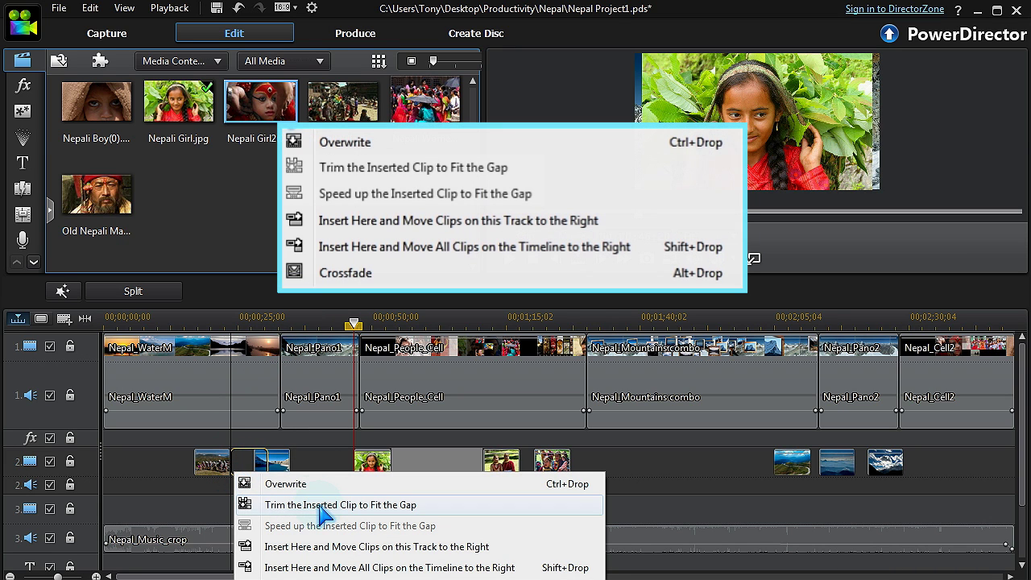
{"action": "left_click", "coordinate": [322, 505]}
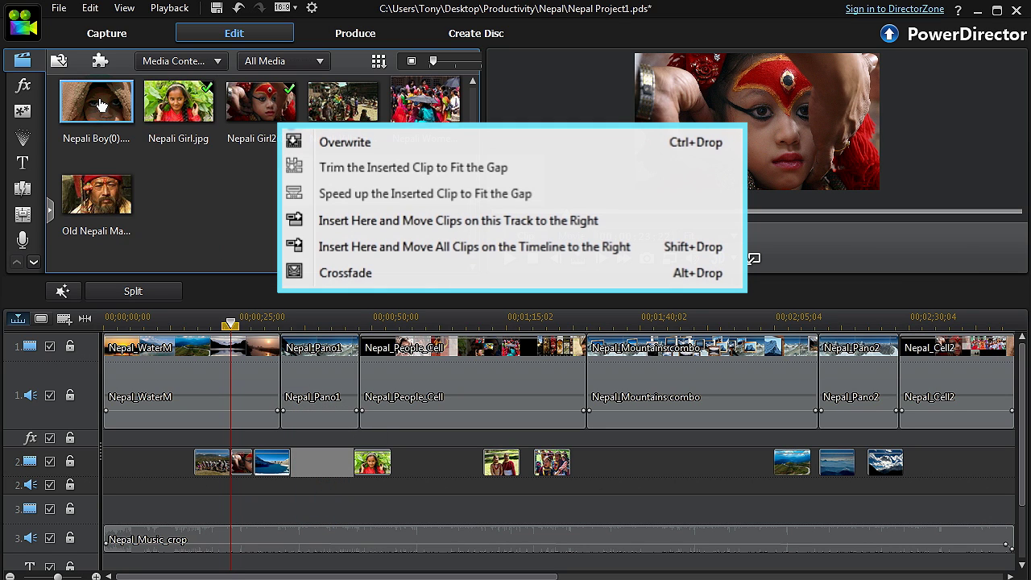
Crossfade the boy's photo onto Nepal_WaterM and insert the old man's portrait, pushing later clips right.
{"action": "left_click_drag", "start_coordinate": [109, 363], "coordinate": [117, 352]}
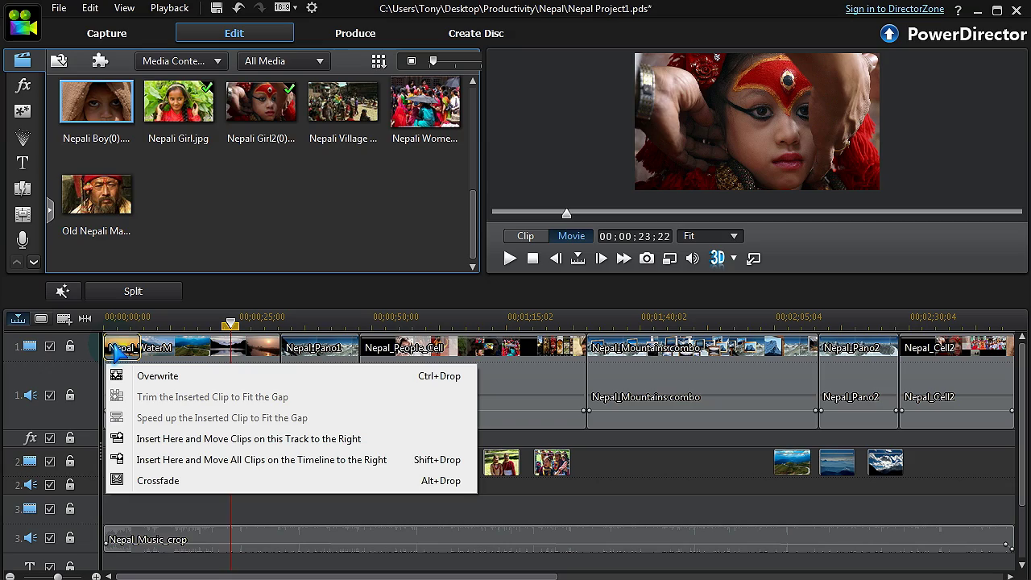
{"action": "left_click", "coordinate": [157, 482]}
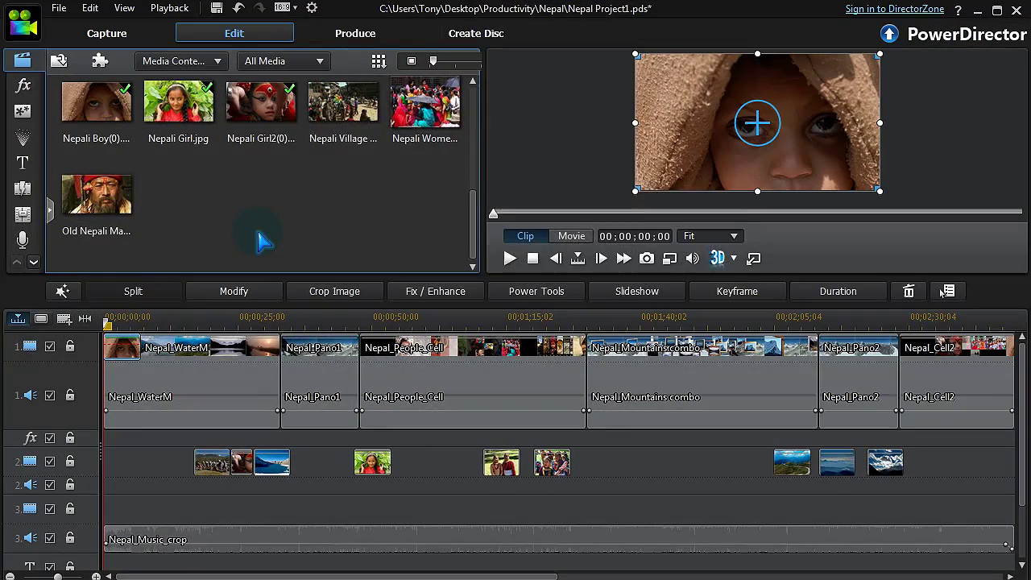
{"action": "left_click_drag", "start_coordinate": [72, 208], "coordinate": [663, 364]}
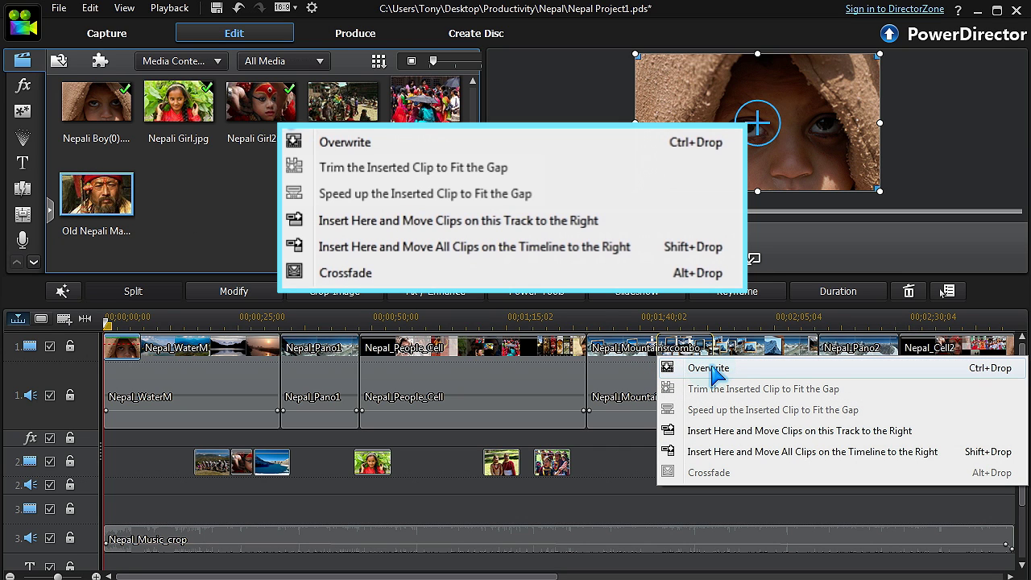
{"action": "left_click", "coordinate": [730, 452]}
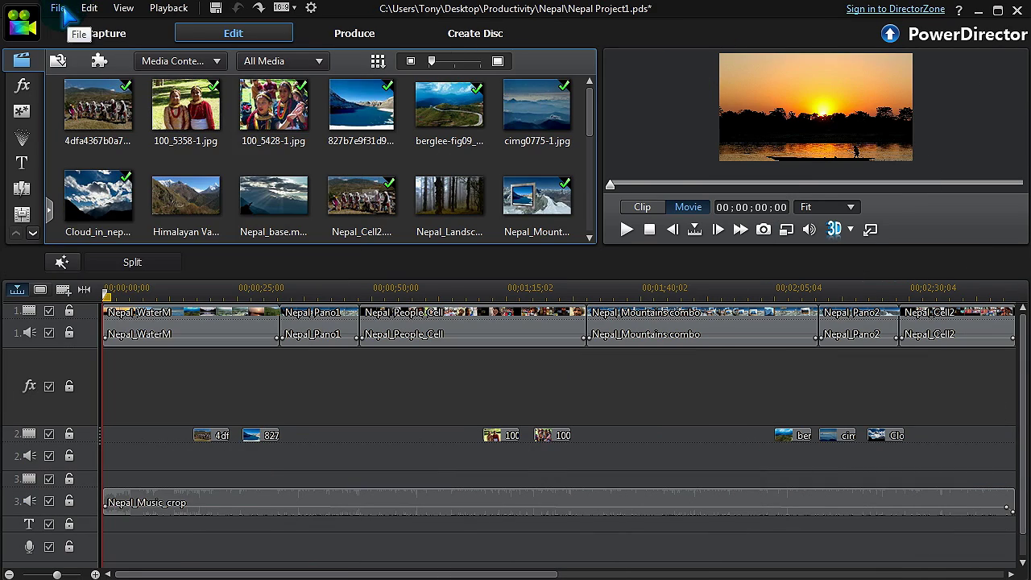
{"action": "left_click", "coordinate": [59, 9]}
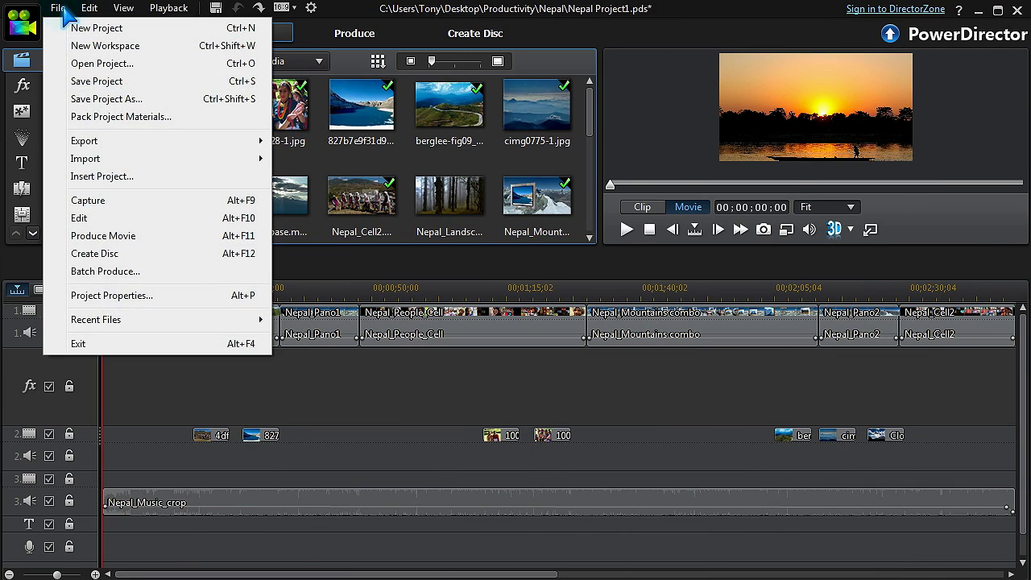
Insert Nepal Project2.pds into the timeline, view the entire movie, and show the transitions library.
{"action": "left_click", "coordinate": [103, 176]}
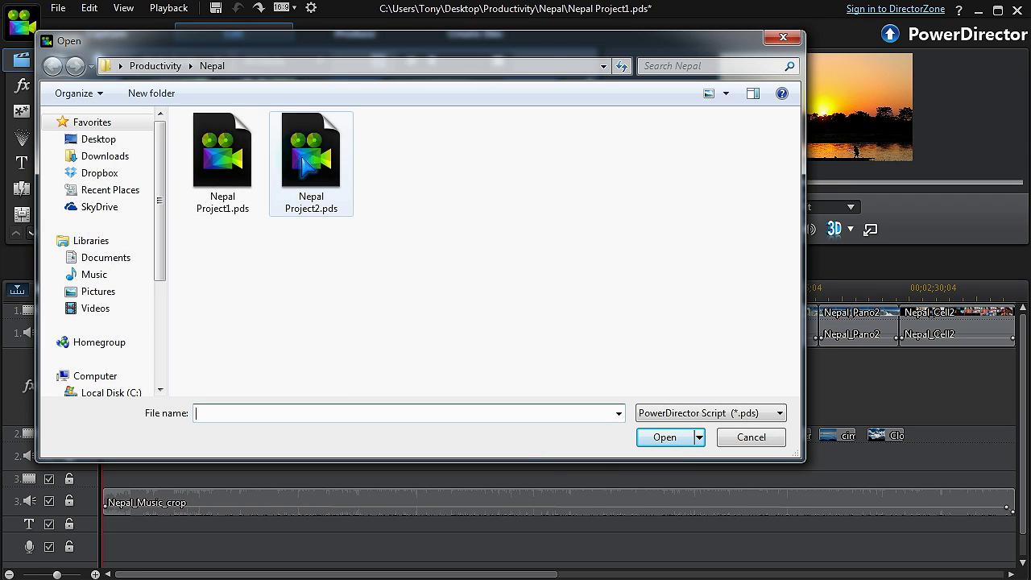
{"action": "double_click", "coordinate": [306, 166]}
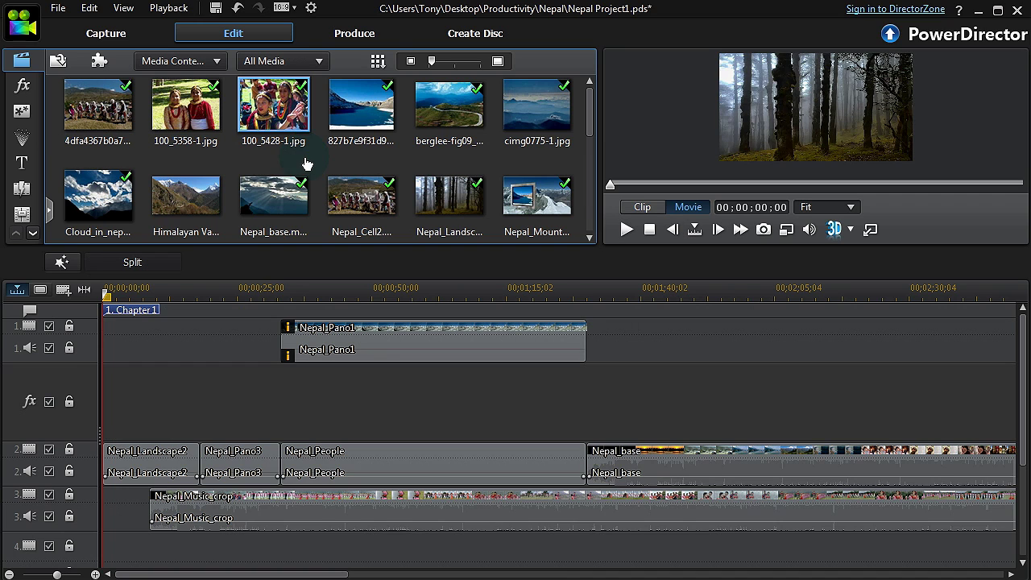
{"action": "left_click", "coordinate": [84, 289]}
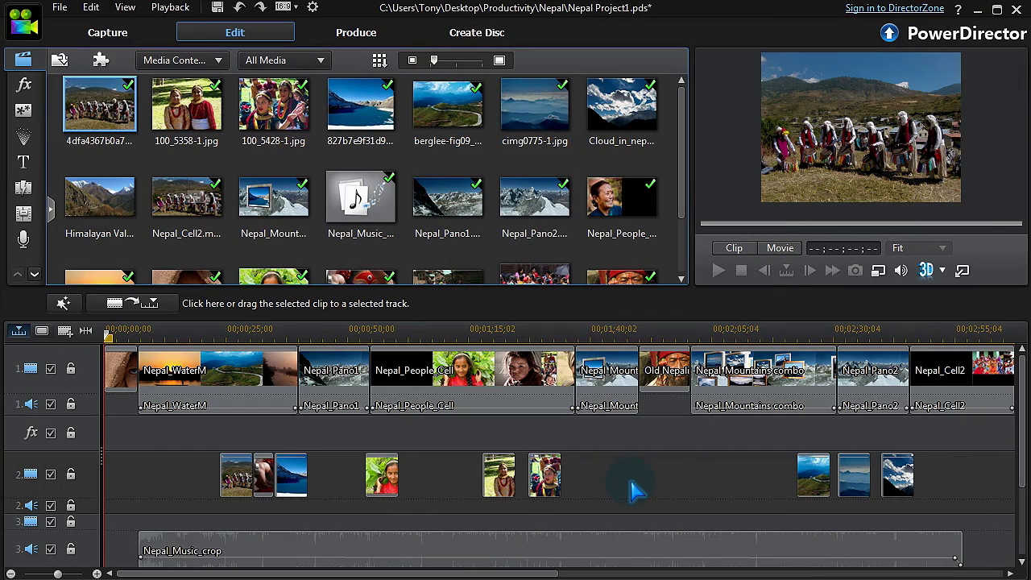
{"action": "left_click", "coordinate": [23, 188]}
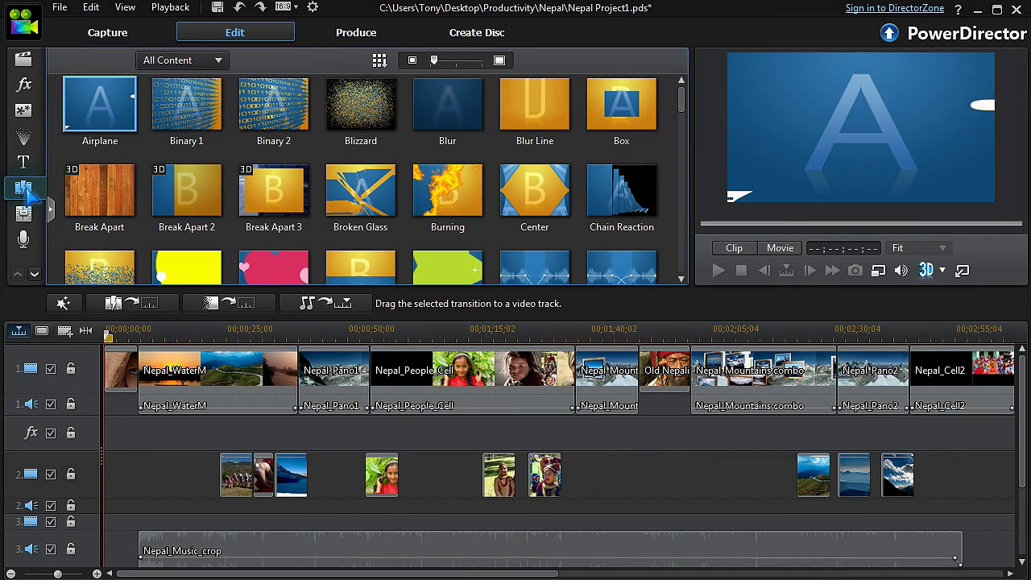
Apply the Cross fading transition between all video clips.
{"action": "right_click", "coordinate": [360, 103]}
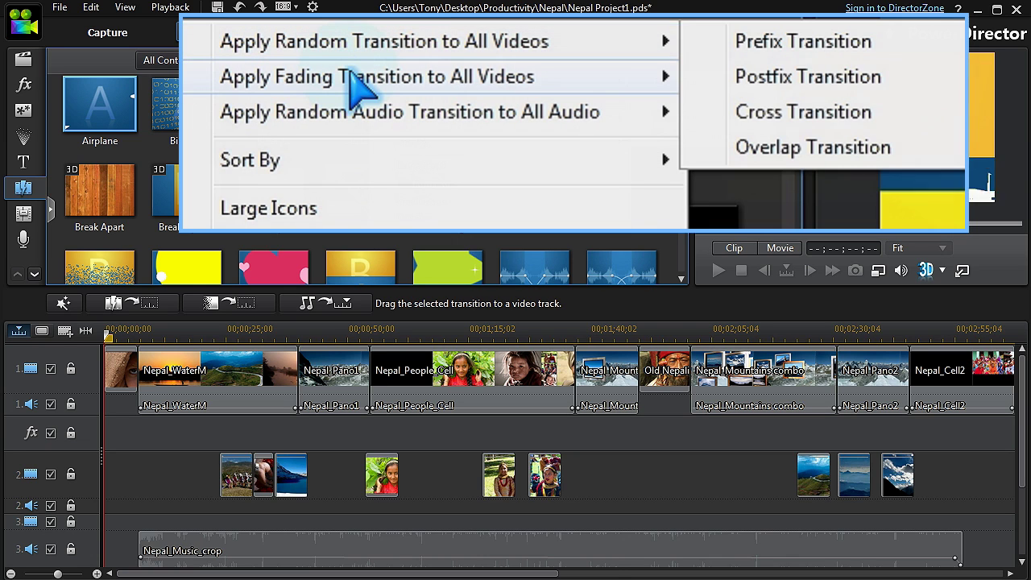
{"action": "mouse_move", "coordinate": [350, 78]}
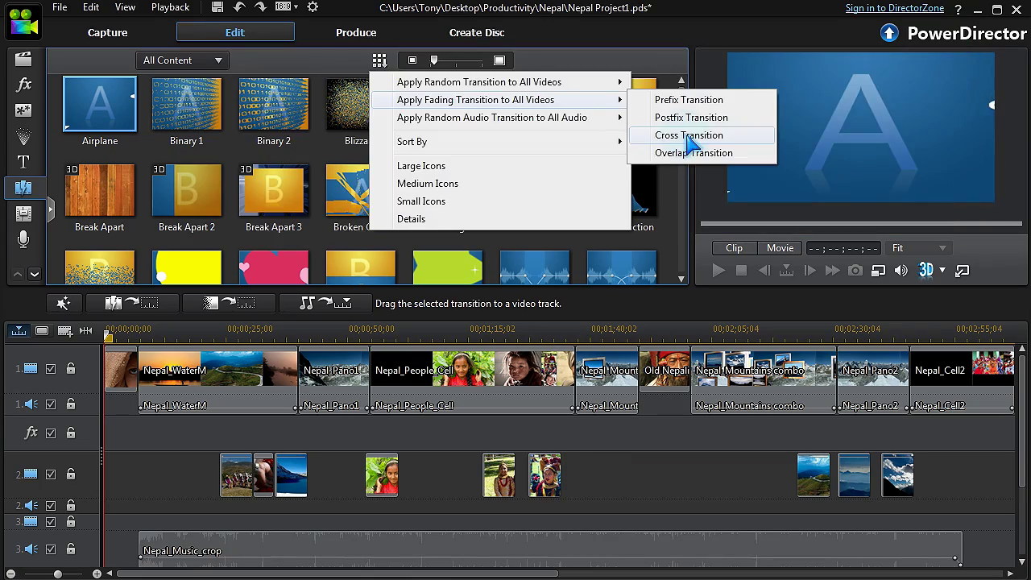
{"action": "left_click", "coordinate": [689, 137]}
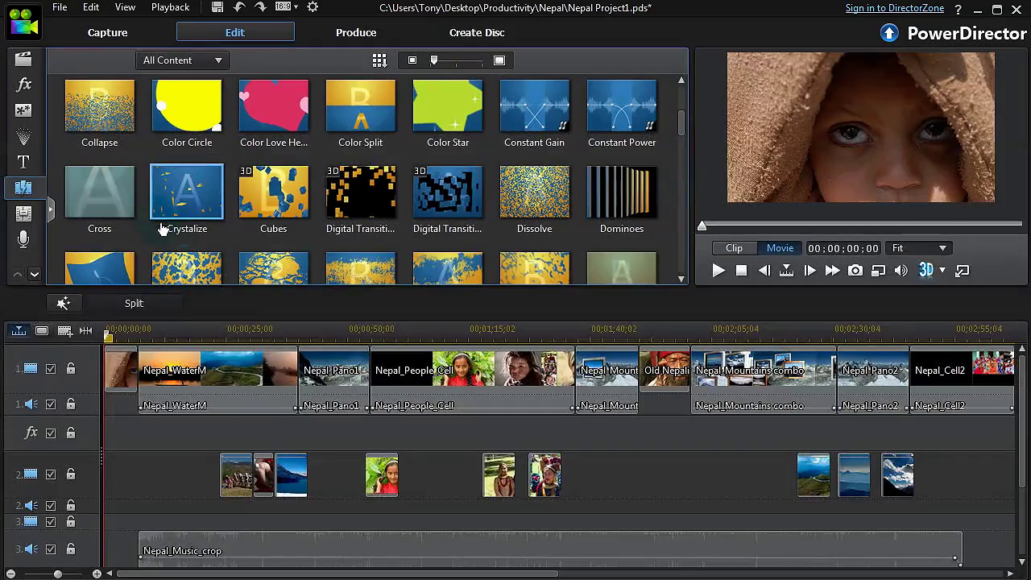
Add the Cross transition to My Favorites.
{"action": "left_click", "coordinate": [107, 207]}
{"action": "right_click", "coordinate": [107, 208]}
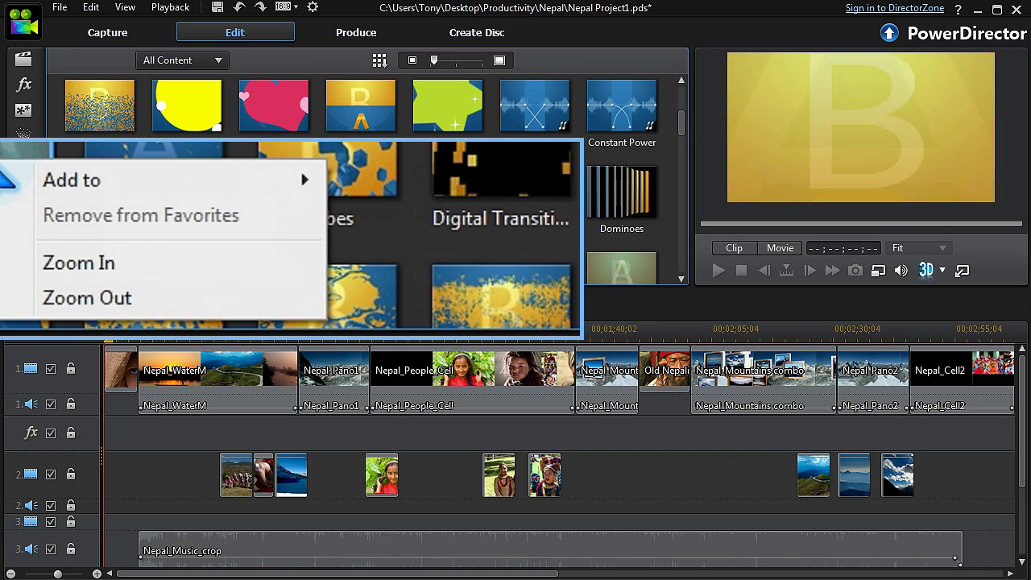
{"action": "mouse_move", "coordinate": [157, 217]}
{"action": "left_click", "coordinate": [409, 197]}
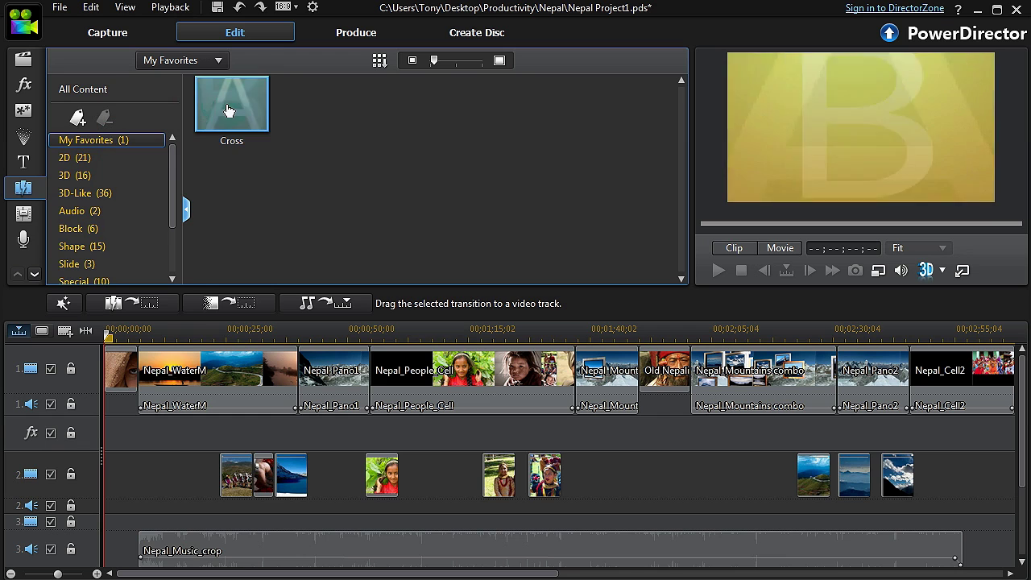
{"action": "left_click", "coordinate": [380, 60]}
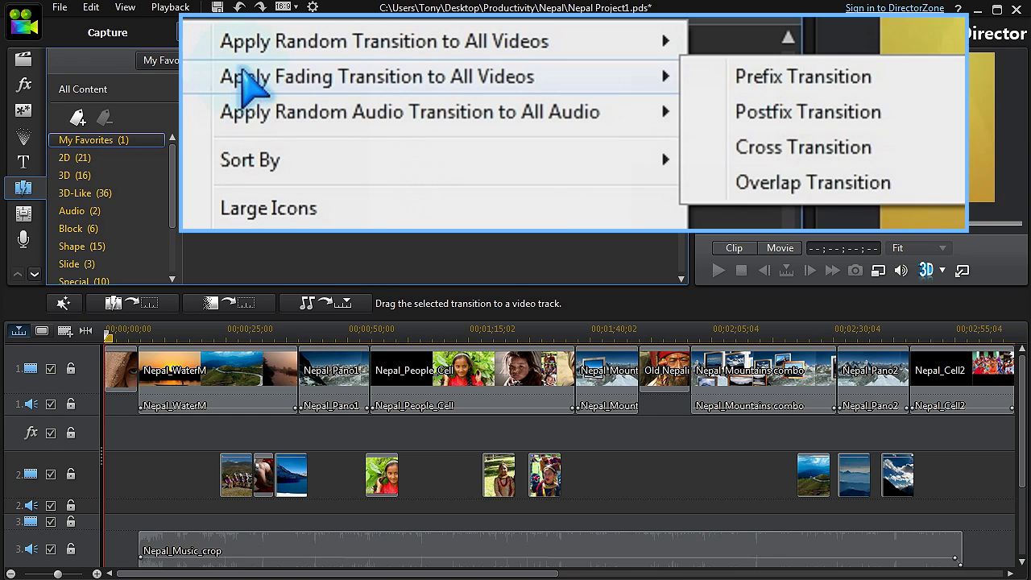
{"action": "mouse_move", "coordinate": [483, 41]}
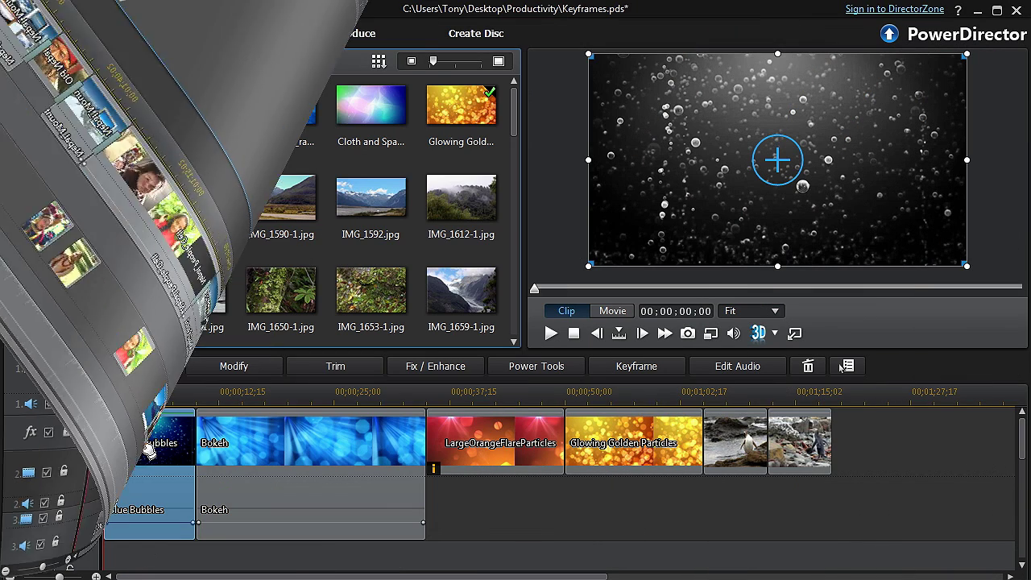
{"action": "left_click", "coordinate": [629, 368]}
{"action": "left_click", "coordinate": [15, 125]}
{"action": "left_click_drag", "start_coordinate": [236, 193], "coordinate": [233, 258]}
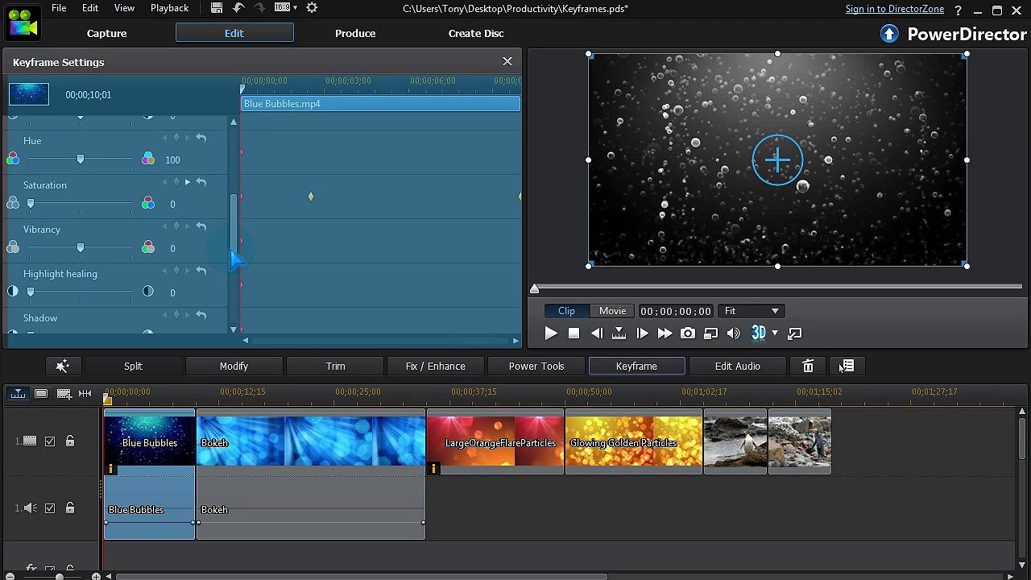
{"action": "left_click_drag", "start_coordinate": [255, 95], "coordinate": [522, 99]}
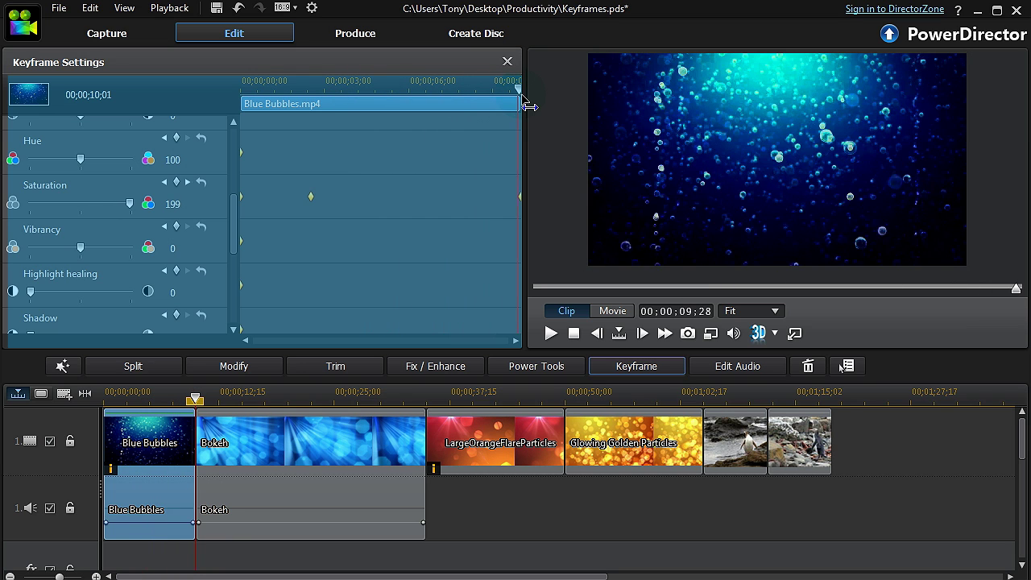
{"action": "left_click", "coordinate": [508, 63]}
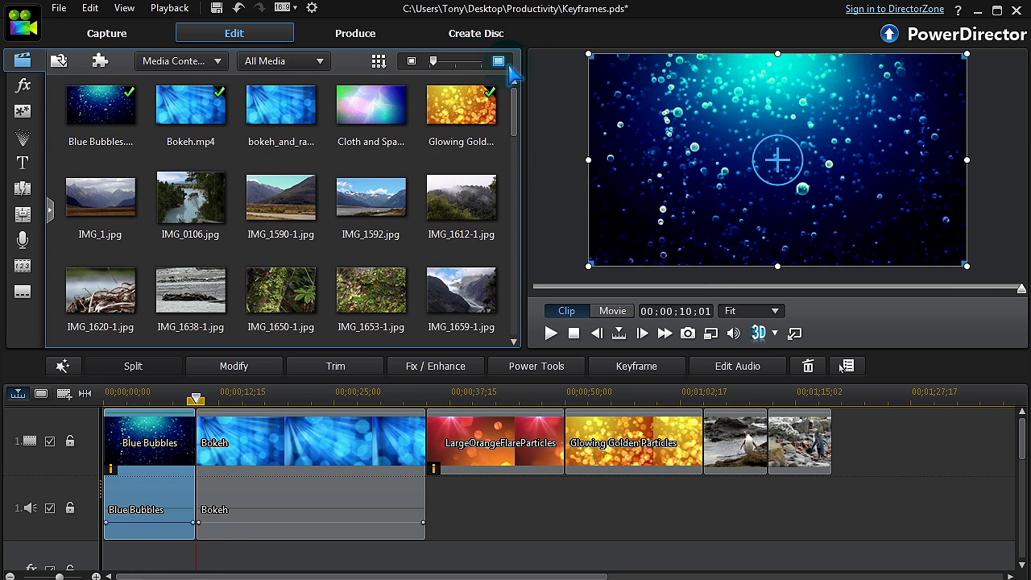
{"action": "right_click", "coordinate": [153, 454]}
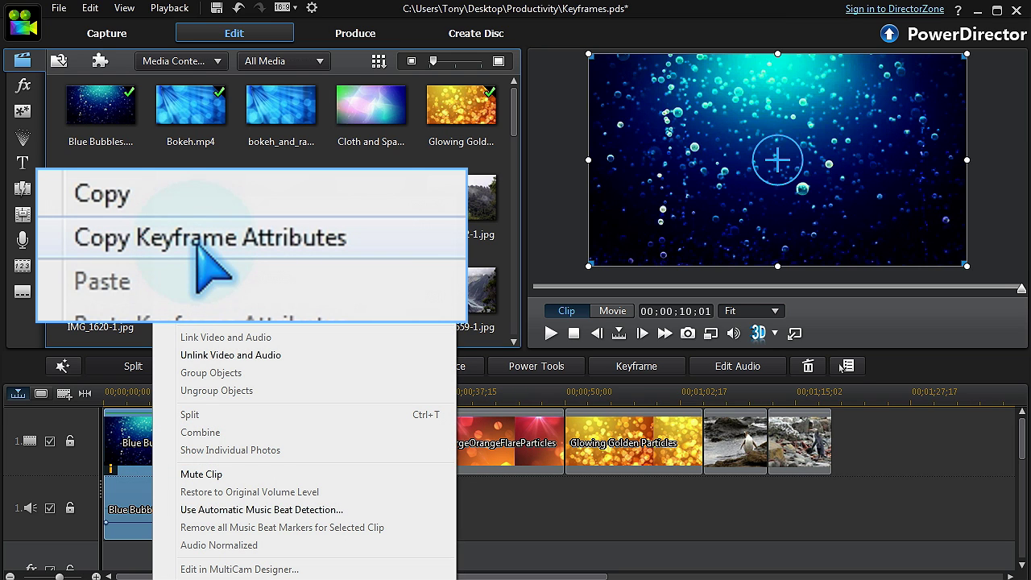
Paste Blue Bubbles' keyframe attributes, including the rising saturation, onto the Bokeh clip.
{"action": "left_click", "coordinate": [229, 243]}
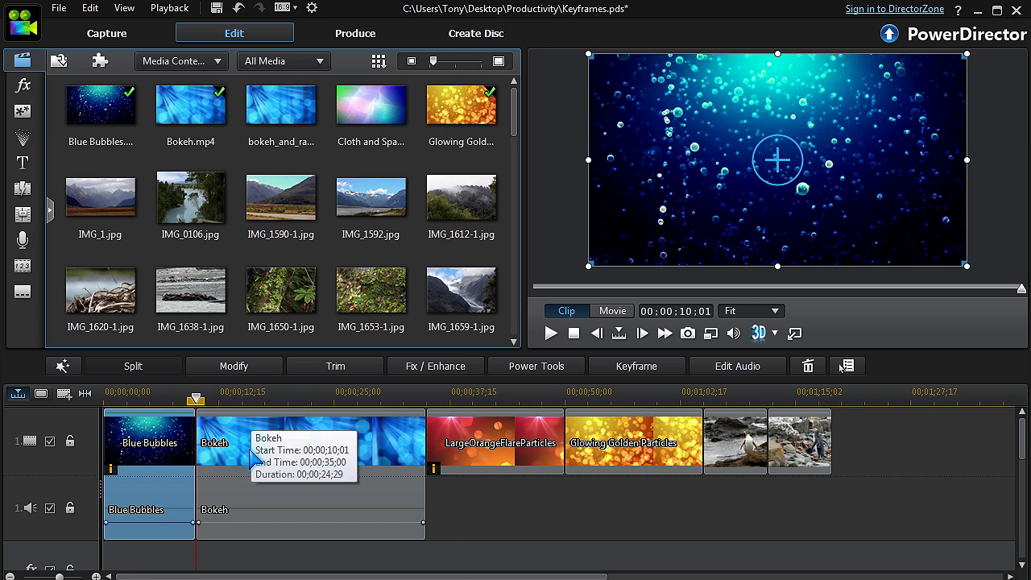
{"action": "right_click", "coordinate": [253, 456]}
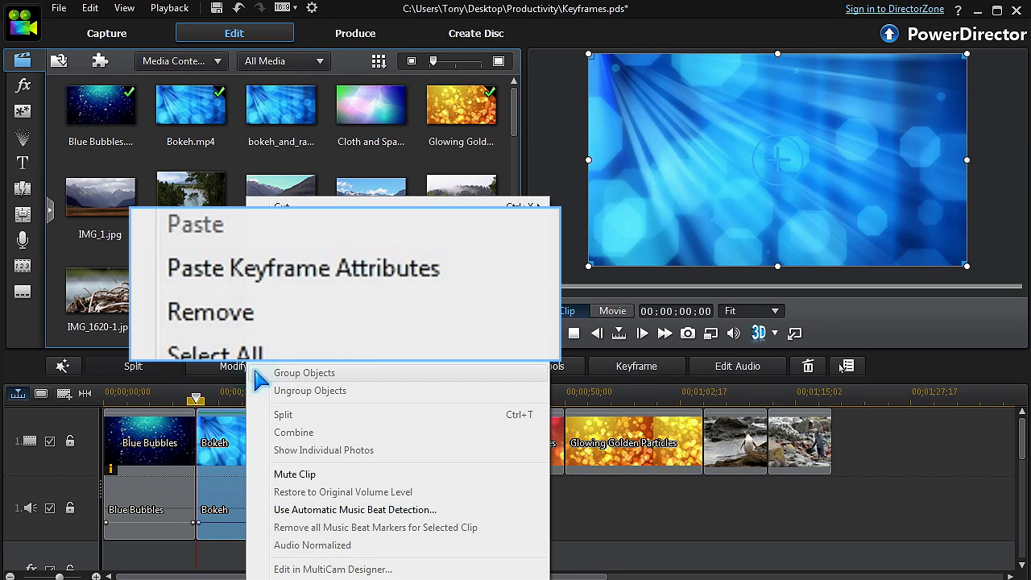
{"action": "left_click", "coordinate": [229, 270]}
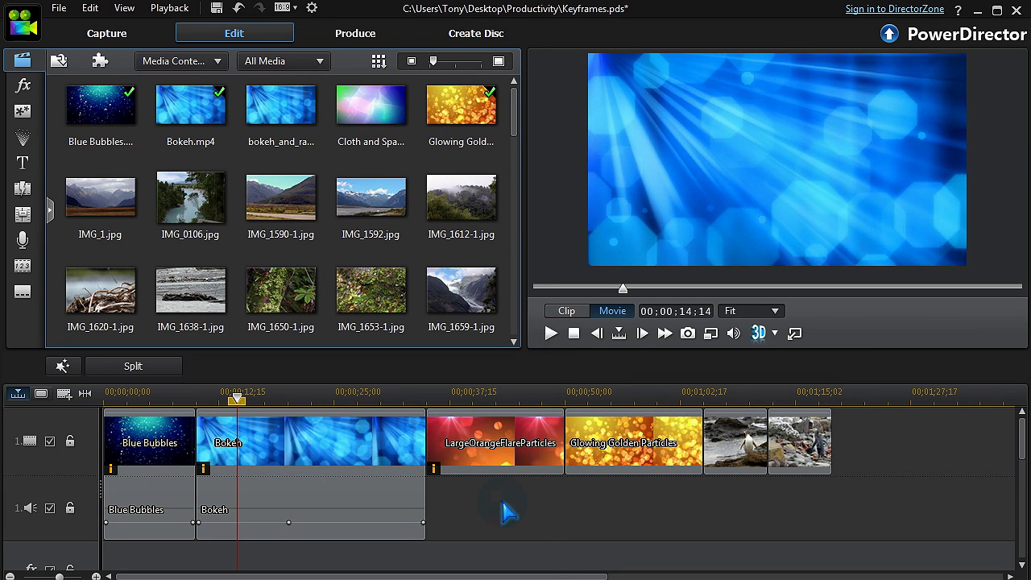
{"action": "left_click", "coordinate": [510, 453]}
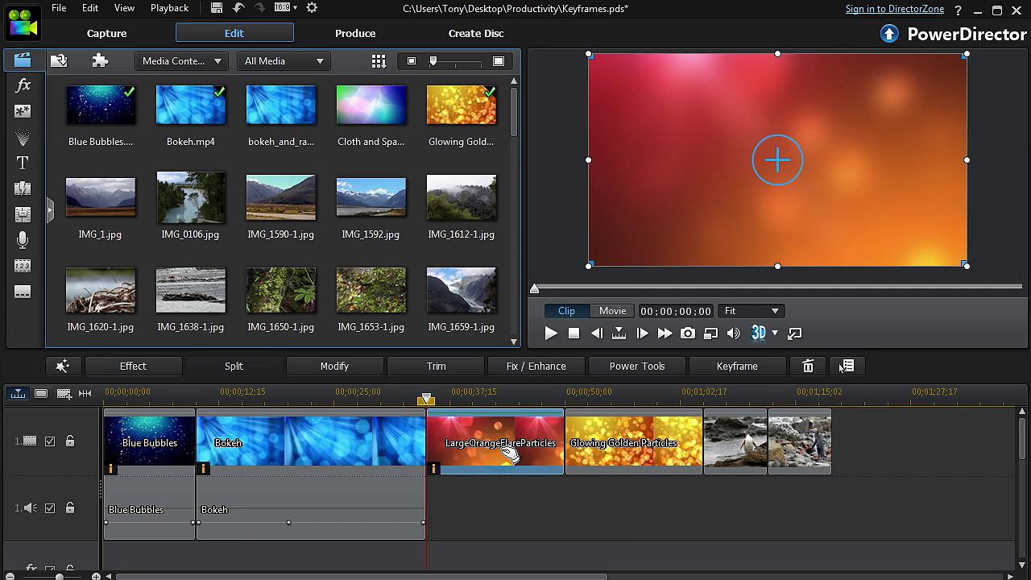
Inspect the Gaussian Blur keyframes of LargeOrangeFlareParticles from clip start to end.
{"action": "key", "text": "End"}
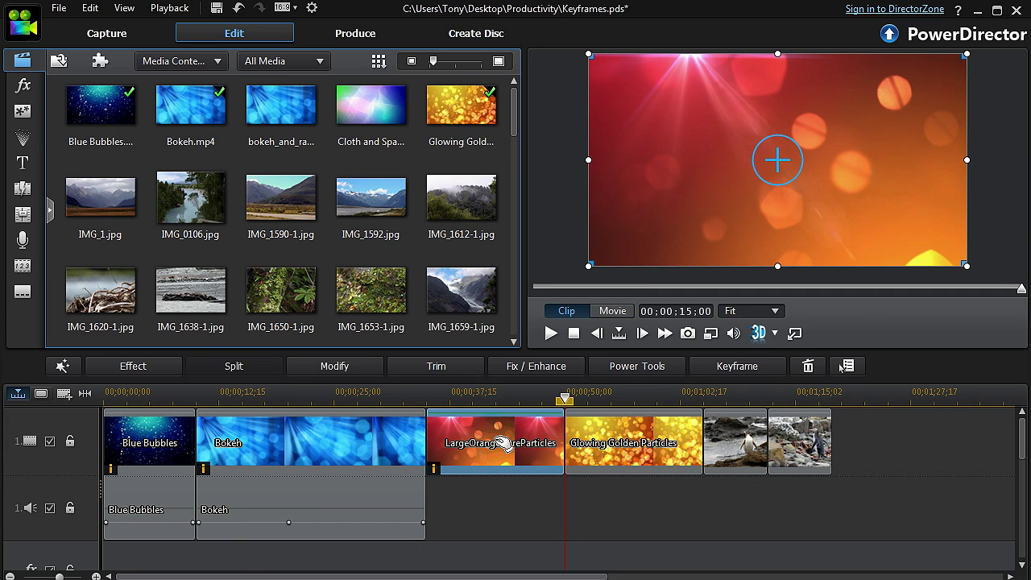
{"action": "left_click", "coordinate": [735, 369]}
{"action": "left_click", "coordinate": [15, 141]}
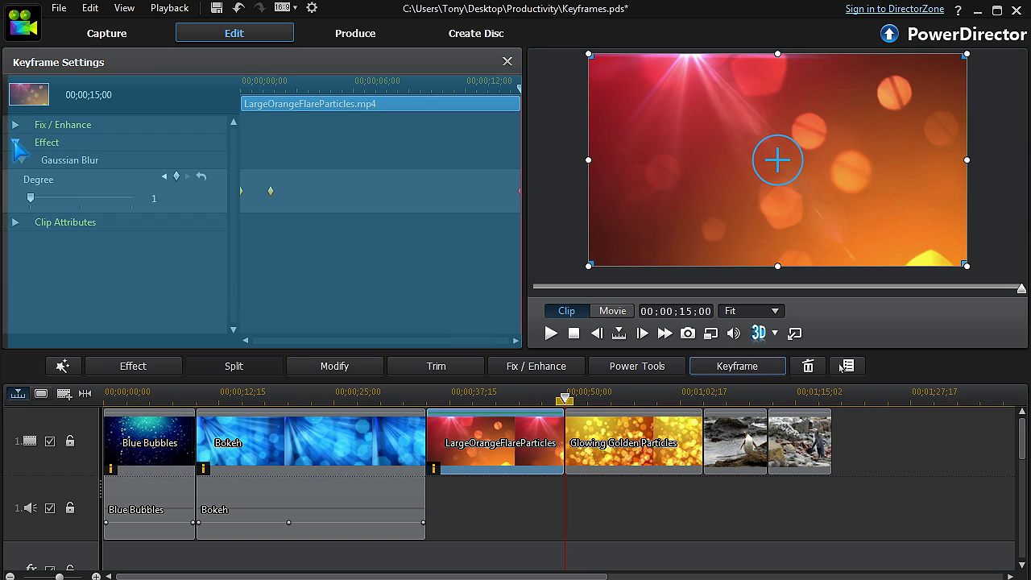
{"action": "left_click", "coordinate": [243, 85]}
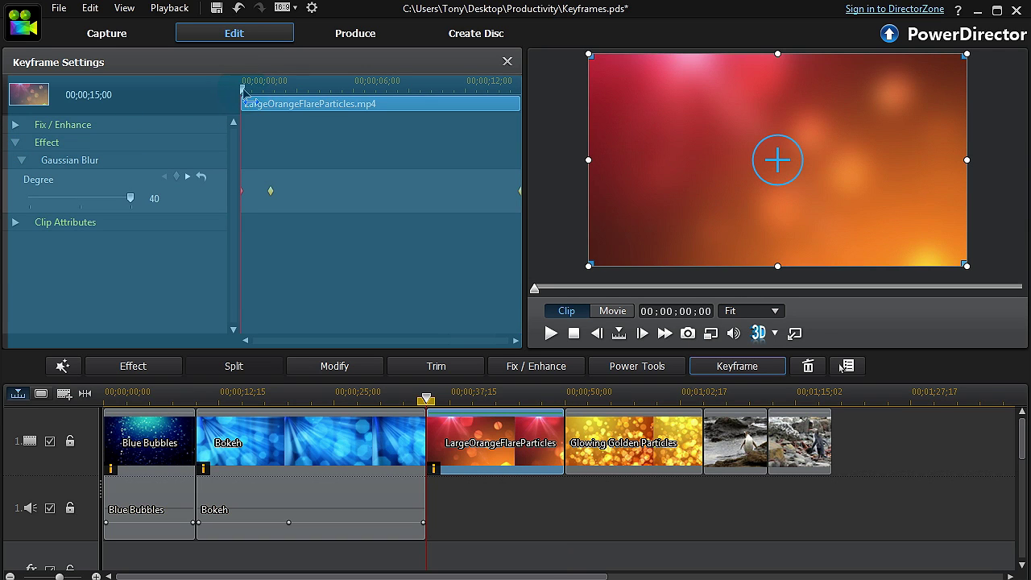
{"action": "left_click_drag", "start_coordinate": [243, 87], "coordinate": [520, 87]}
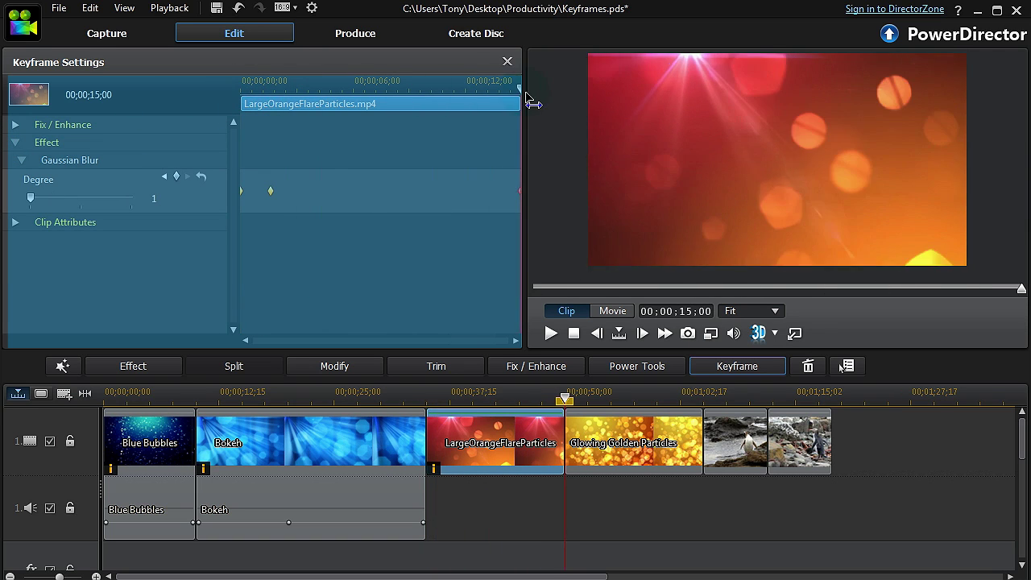
Copy LargeOrangeFlareParticles' keyframe attributes and paste them onto Glowing Golden Particles.
{"action": "right_click", "coordinate": [542, 442]}
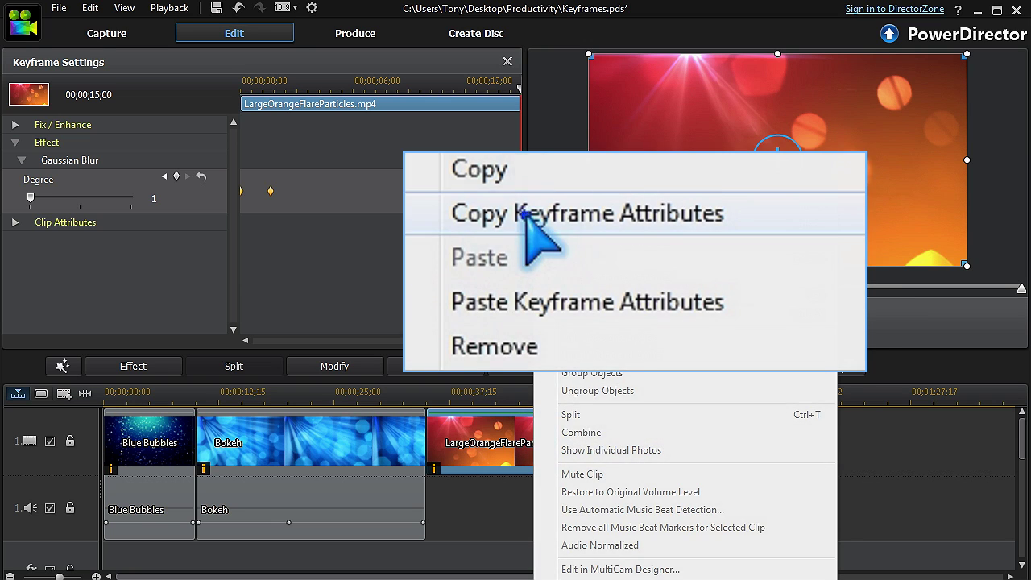
{"action": "left_click", "coordinate": [548, 232]}
{"action": "left_click", "coordinate": [592, 439]}
{"action": "right_click", "coordinate": [592, 439]}
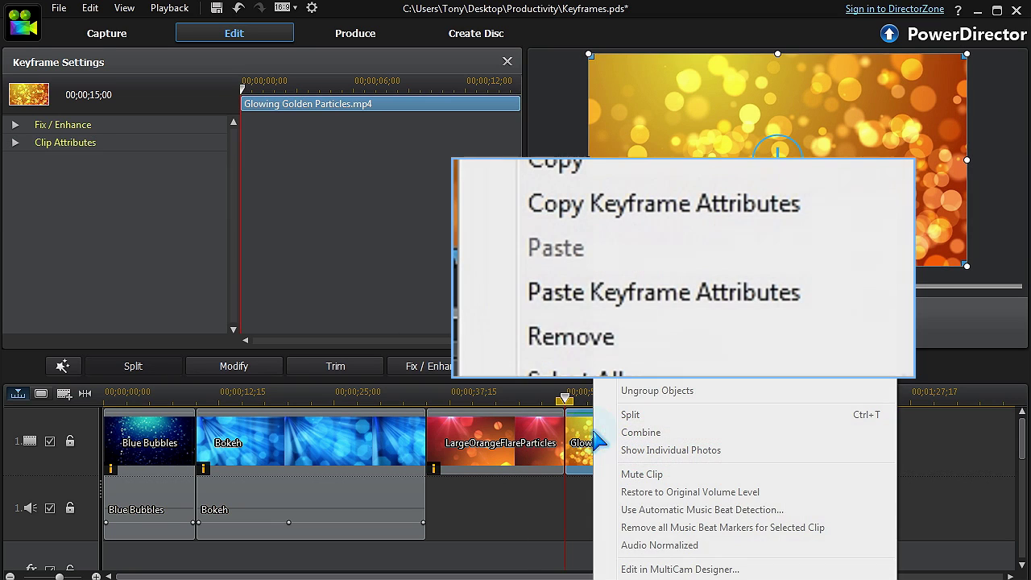
{"action": "left_click", "coordinate": [556, 294]}
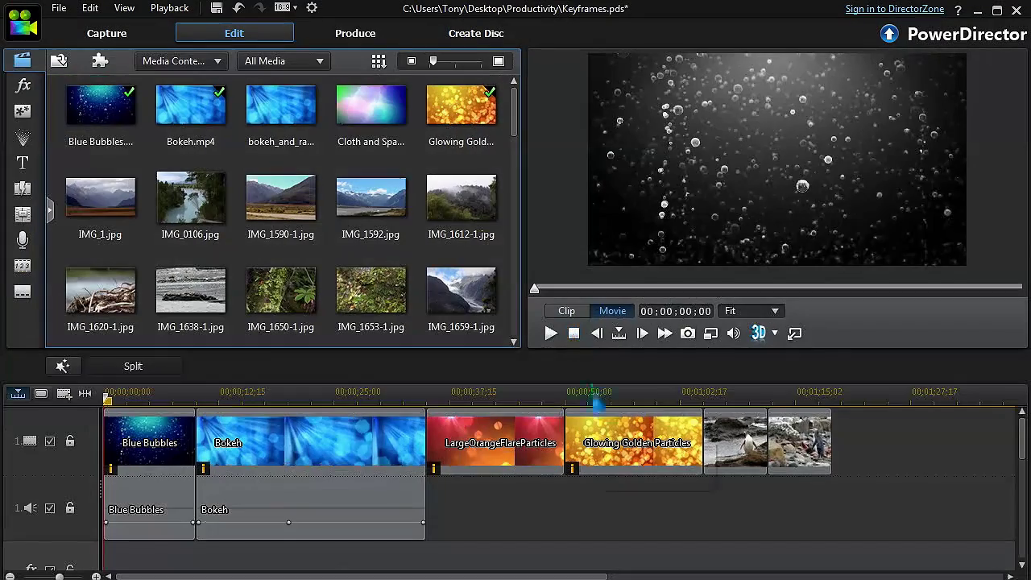
Preview the first penguin photo clip's keyframed motion.
{"action": "left_click", "coordinate": [723, 443]}
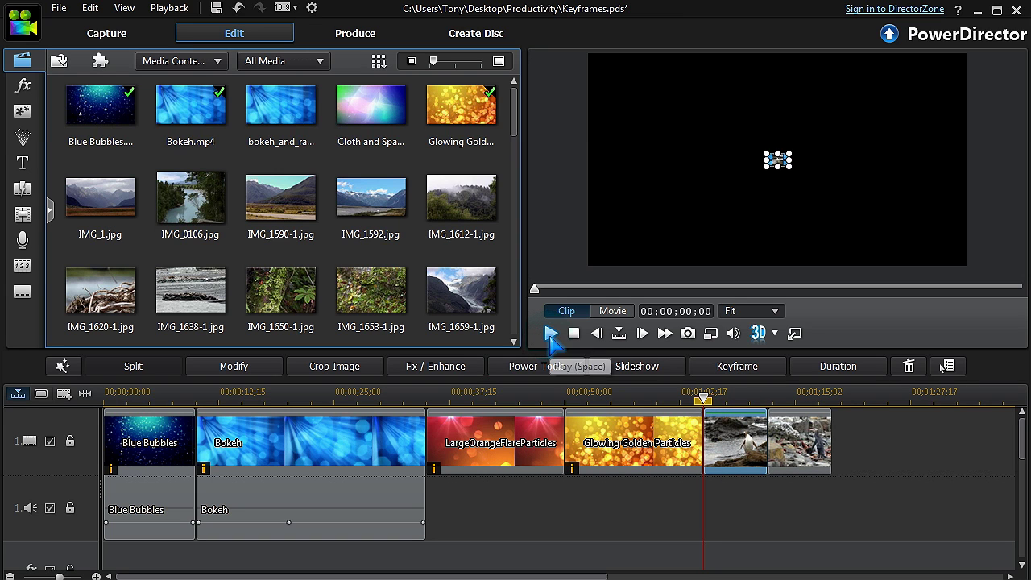
{"action": "left_click", "coordinate": [551, 335]}
{"action": "left_click", "coordinate": [551, 334]}
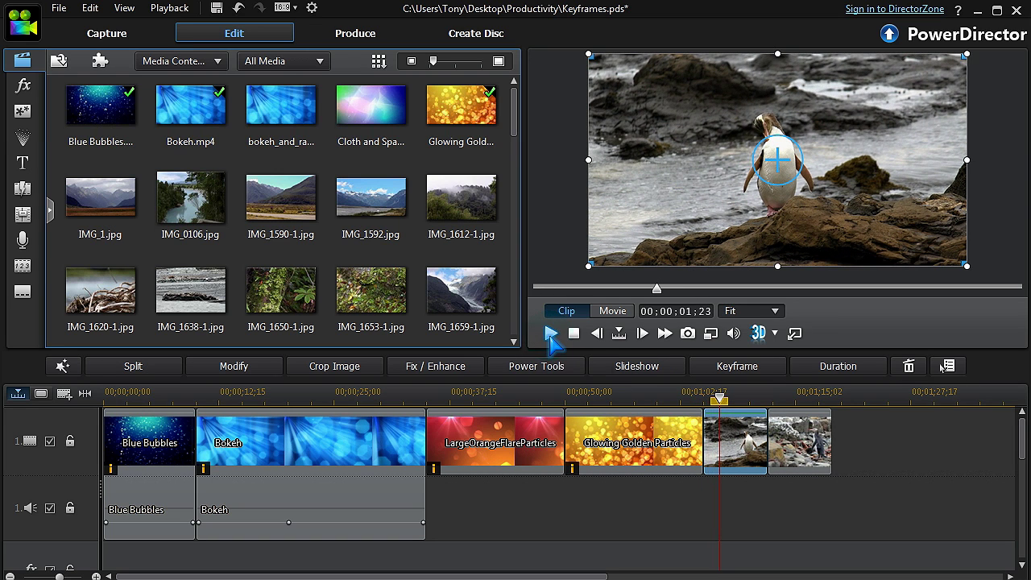
Copy the first penguin clip's keyframe attributes onto IMG_1855 and play the movie back.
{"action": "right_click", "coordinate": [735, 453]}
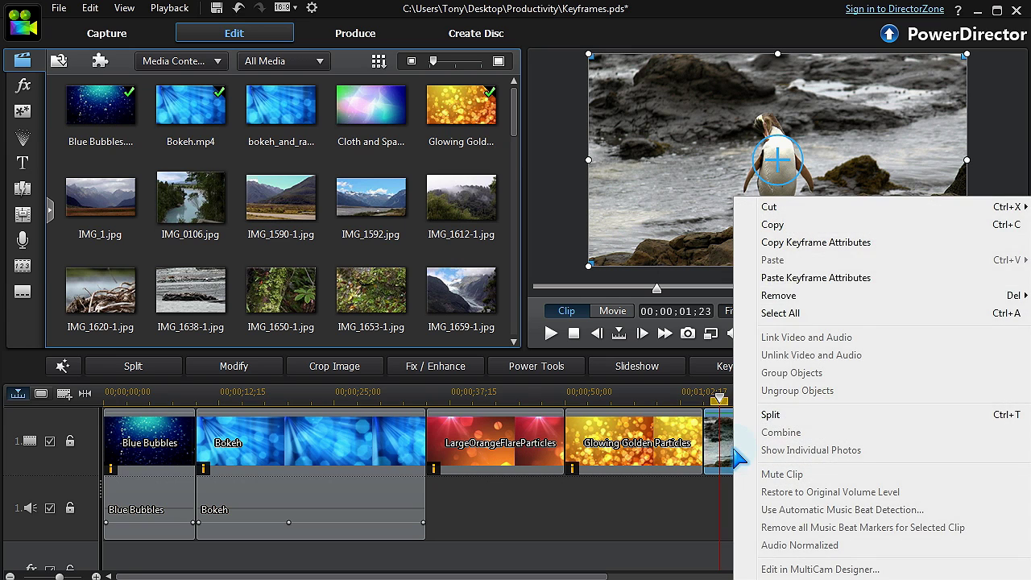
{"action": "left_click", "coordinate": [783, 242]}
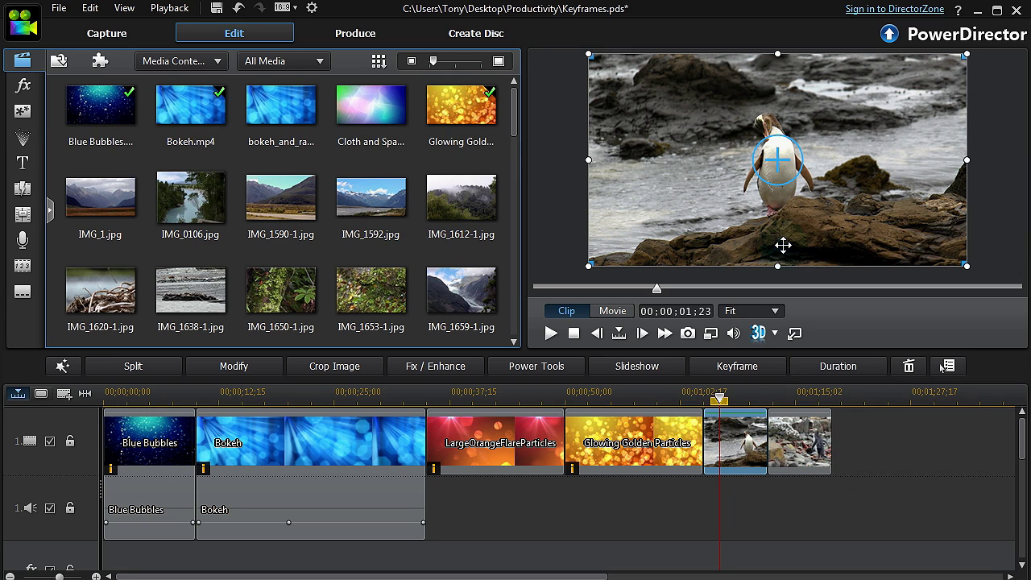
{"action": "left_click", "coordinate": [796, 454]}
{"action": "right_click", "coordinate": [799, 453]}
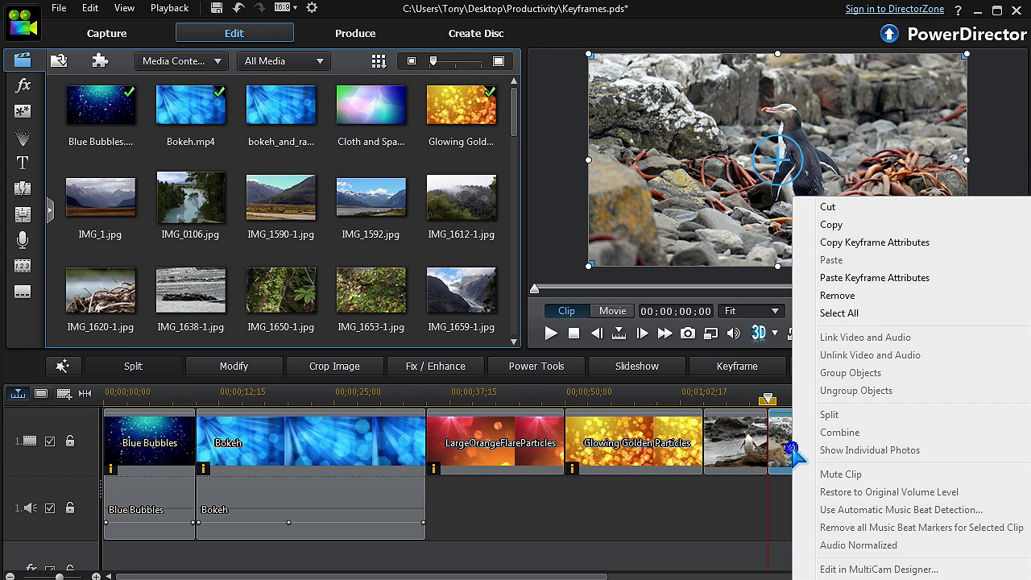
{"action": "left_click", "coordinate": [833, 278]}
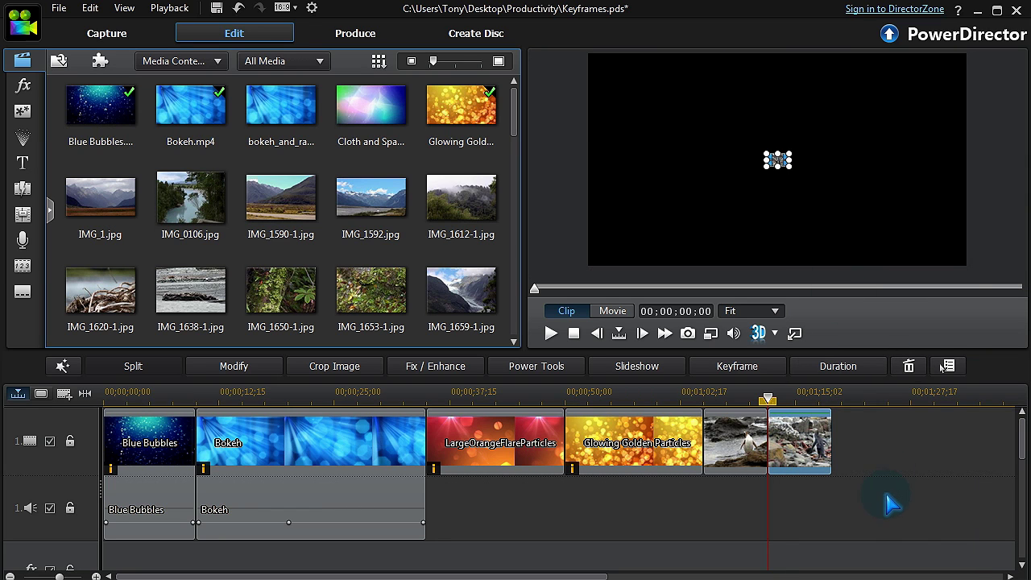
{"action": "left_click", "coordinate": [883, 498]}
{"action": "left_click", "coordinate": [551, 333]}
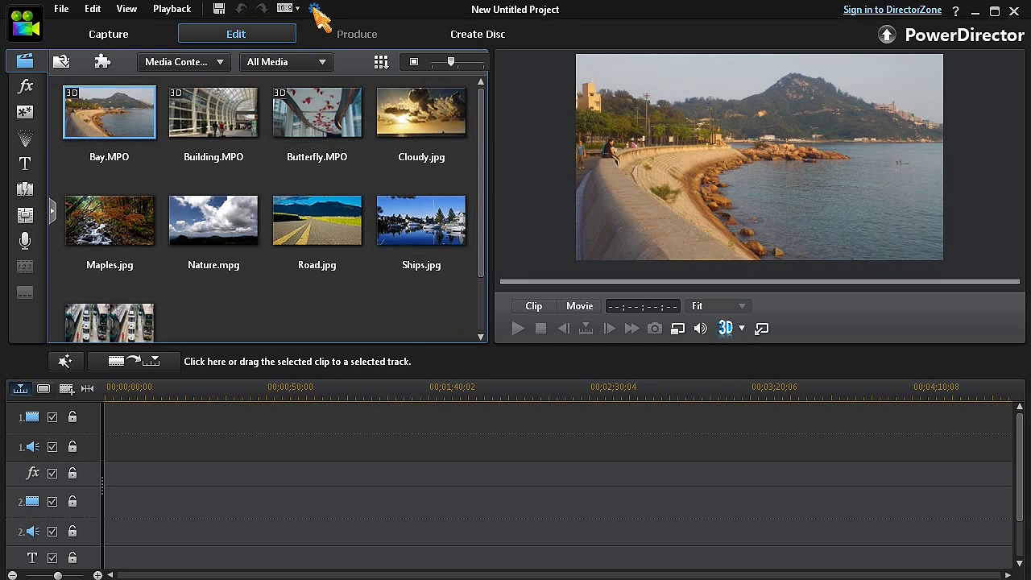
Open Preferences with the gear icon in the top toolbar.
{"action": "left_click", "coordinate": [315, 10]}
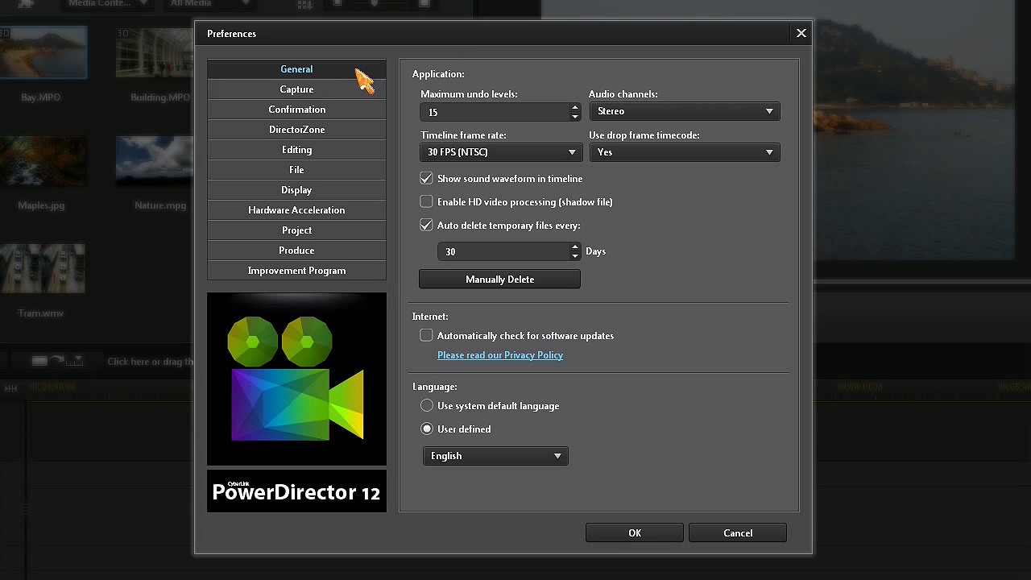
Check the timeline frame rate options, keep 30 FPS (NTSC), and view Confirmation preferences.
{"action": "left_click", "coordinate": [574, 153]}
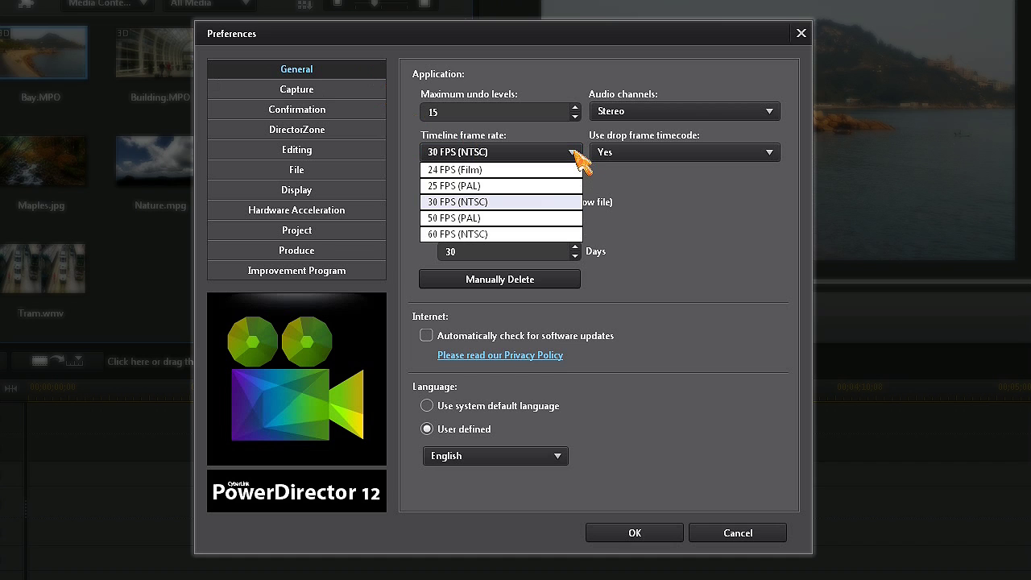
{"action": "left_click", "coordinate": [573, 153]}
{"action": "left_click", "coordinate": [360, 112]}
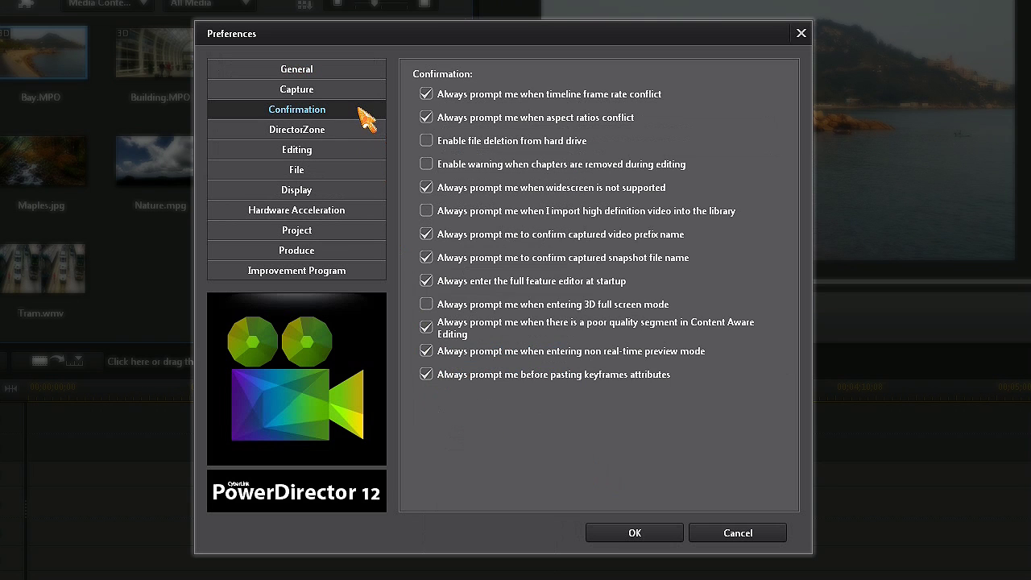
Review the Editing transition defaults and File preferences, then browse for a different export folder.
{"action": "left_click", "coordinate": [360, 152]}
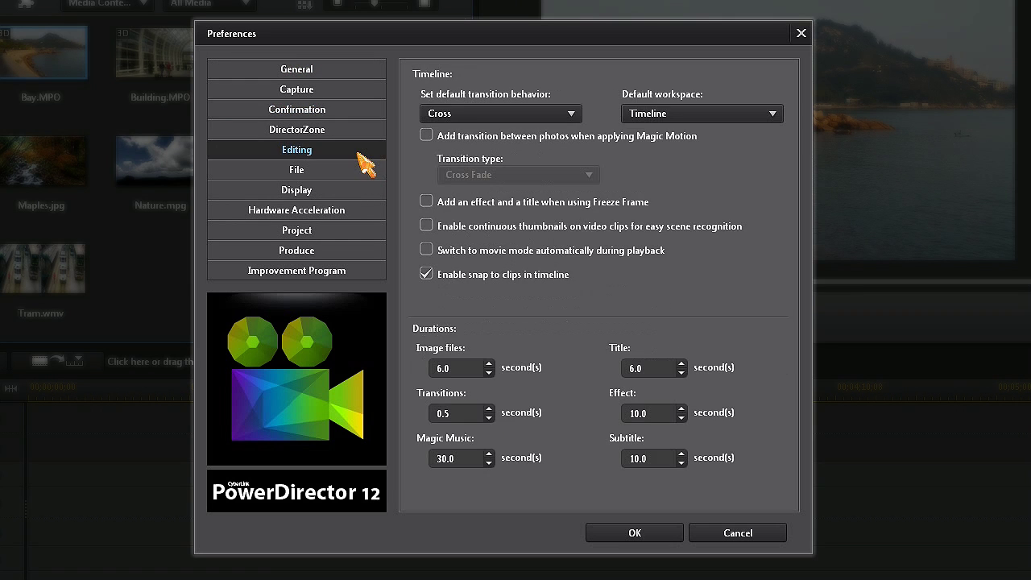
{"action": "left_click", "coordinate": [573, 114]}
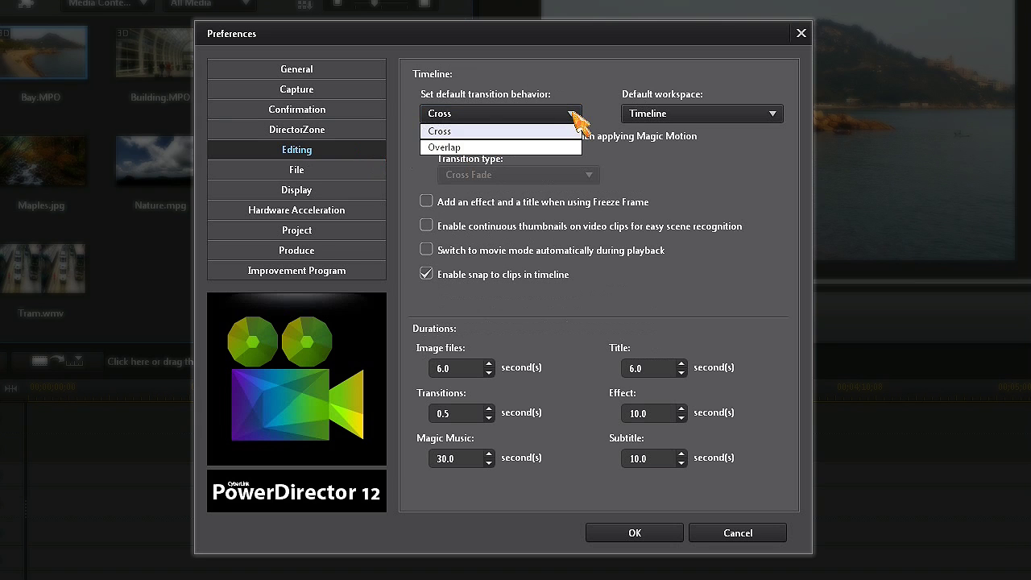
{"action": "left_click", "coordinate": [347, 180]}
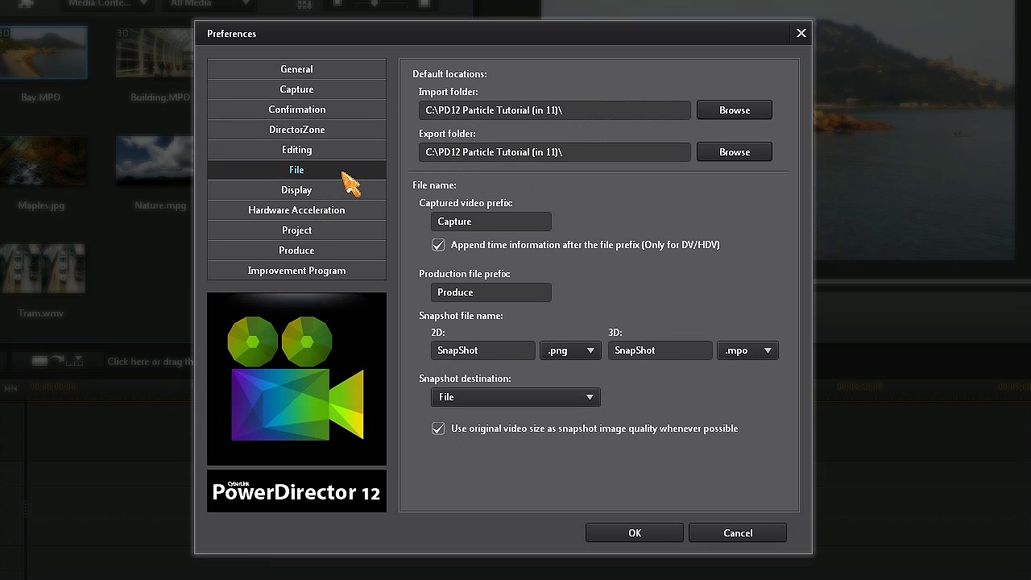
{"action": "left_click", "coordinate": [725, 164]}
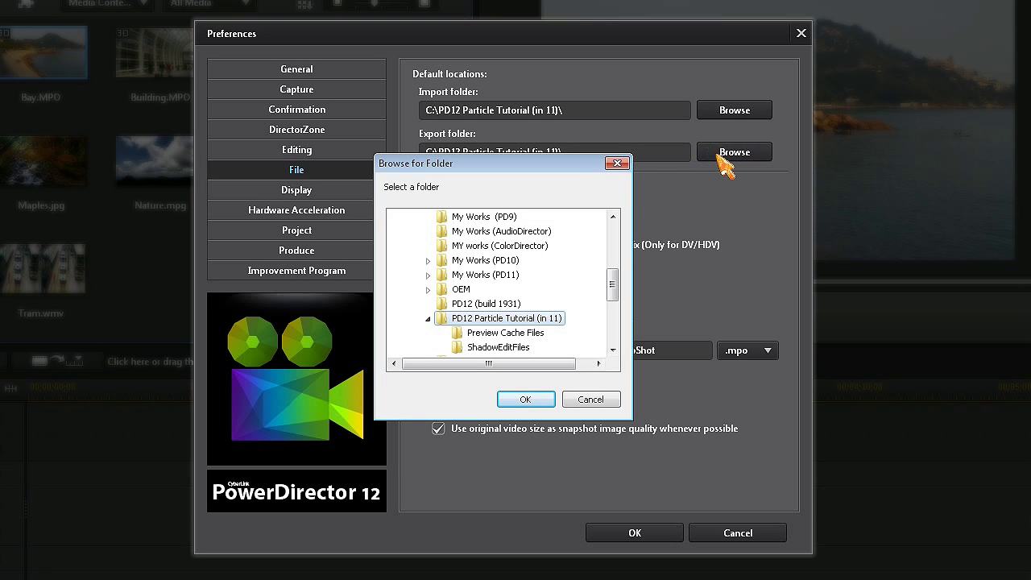
Cancel the folder picker, look over Hardware Acceleration and Project settings, and tick 'I want to participate'.
{"action": "left_click", "coordinate": [615, 163]}
{"action": "left_click", "coordinate": [379, 210]}
{"action": "left_click", "coordinate": [370, 232]}
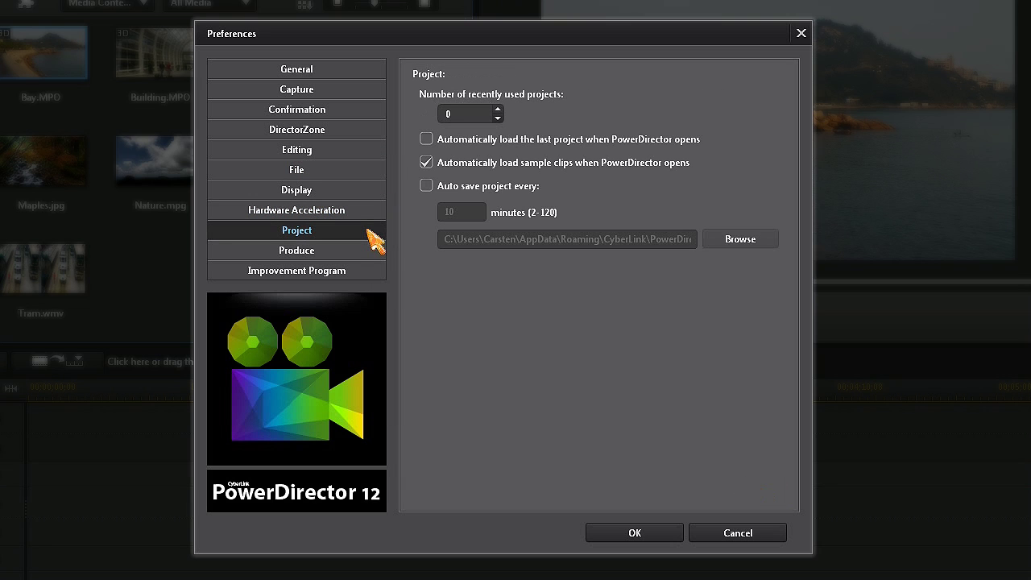
{"action": "left_click", "coordinate": [371, 272]}
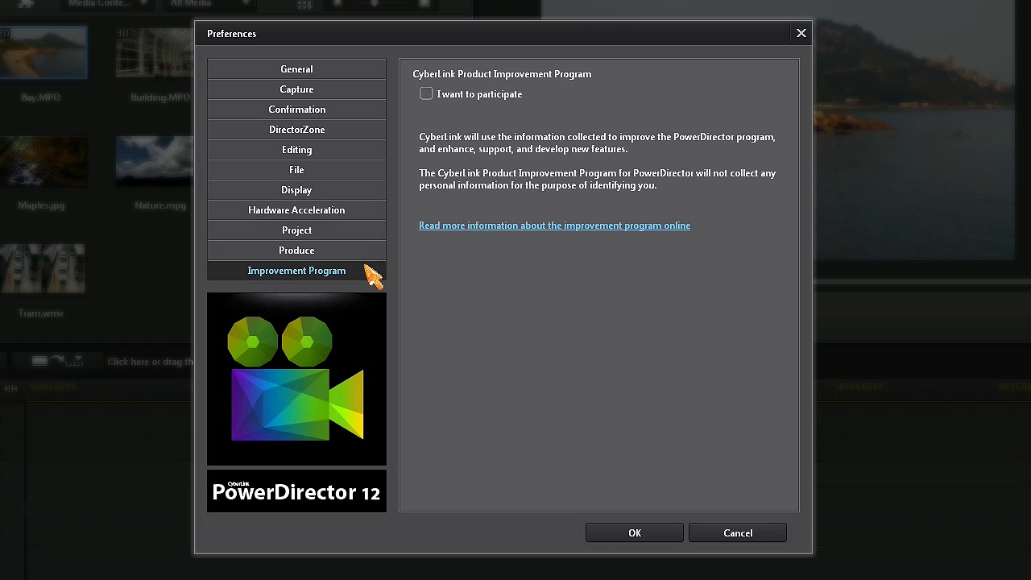
{"action": "left_click", "coordinate": [426, 94]}
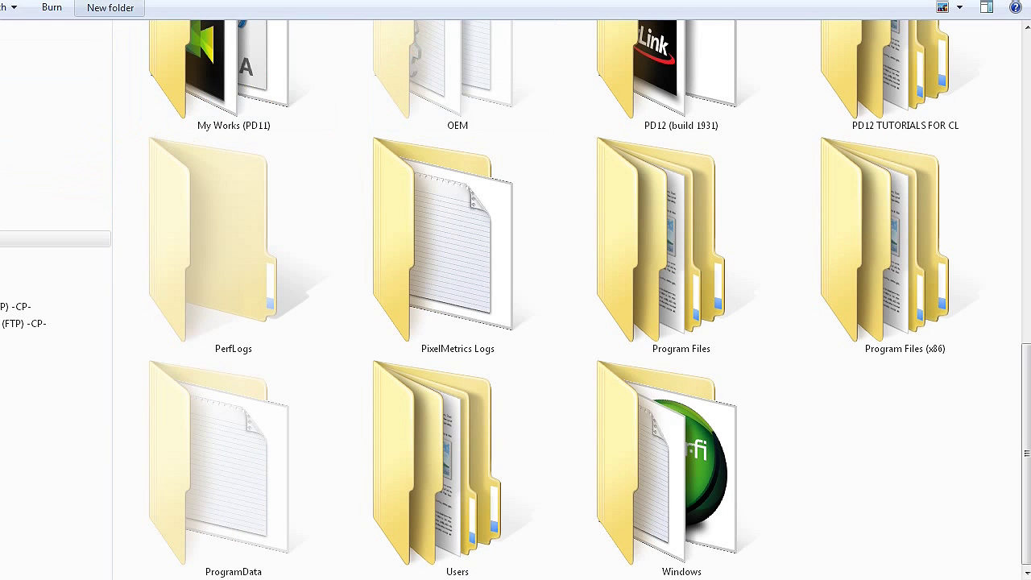
Make a new Explorer folder with Ctrl+Shift+N and name it PACKED PROJECT.
{"action": "key", "text": "ctrl+shift+n"}
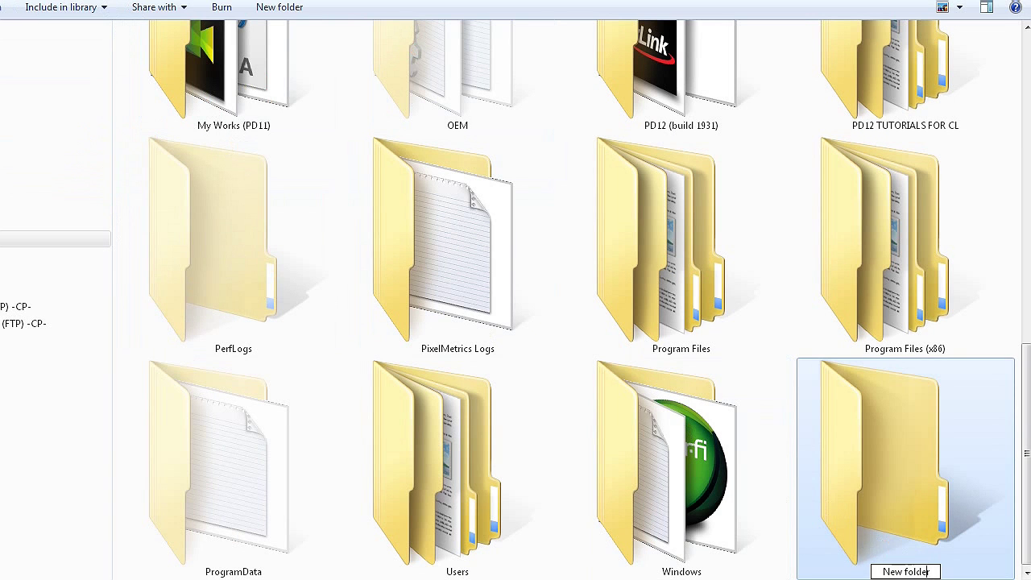
{"action": "type", "text": "PACKED PROJEC"}
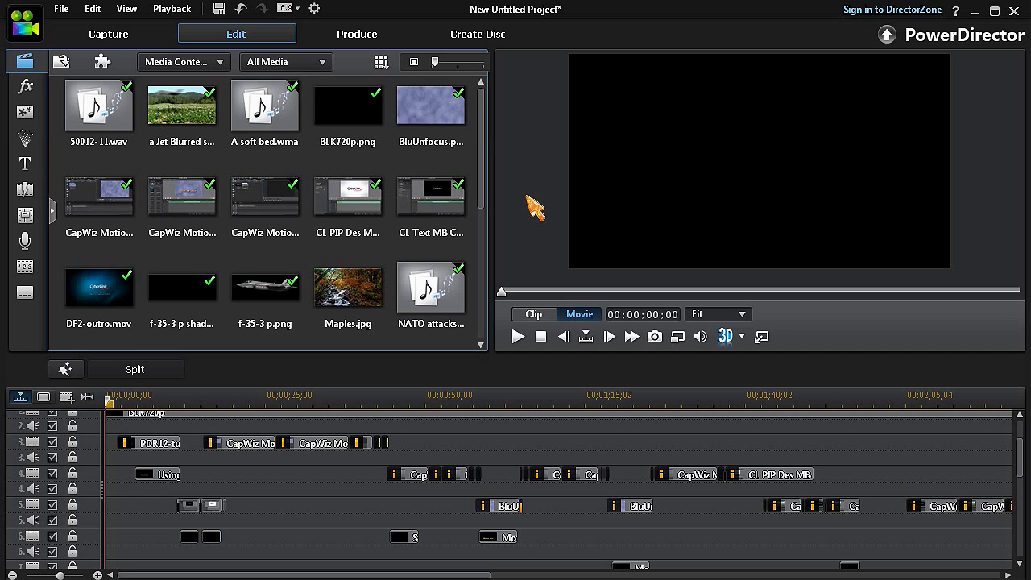
Pack Project Materials into the PACKED PROJECT folder, then open that folder to check the packed files.
{"action": "left_click", "coordinate": [60, 9]}
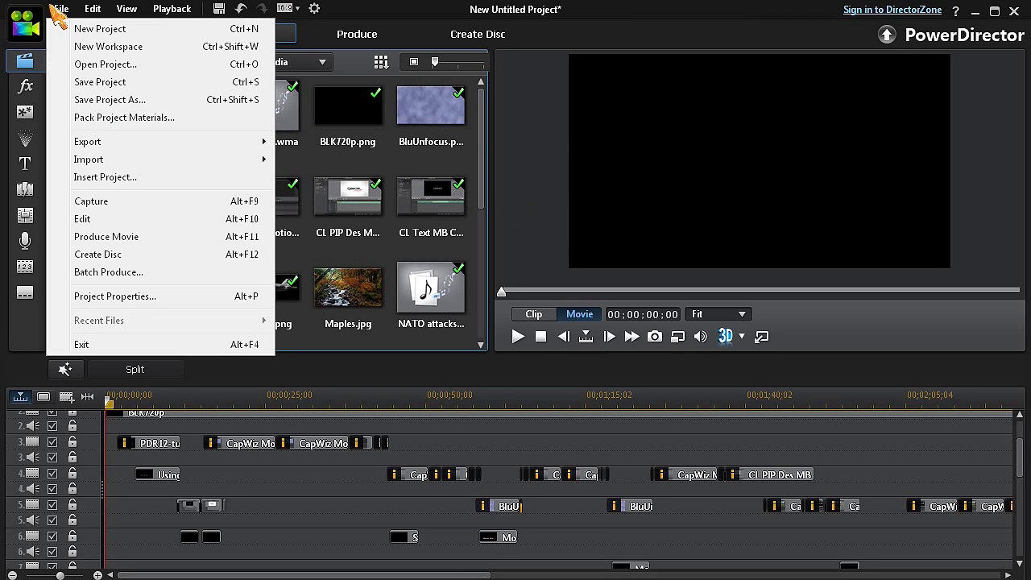
{"action": "left_click", "coordinate": [207, 121]}
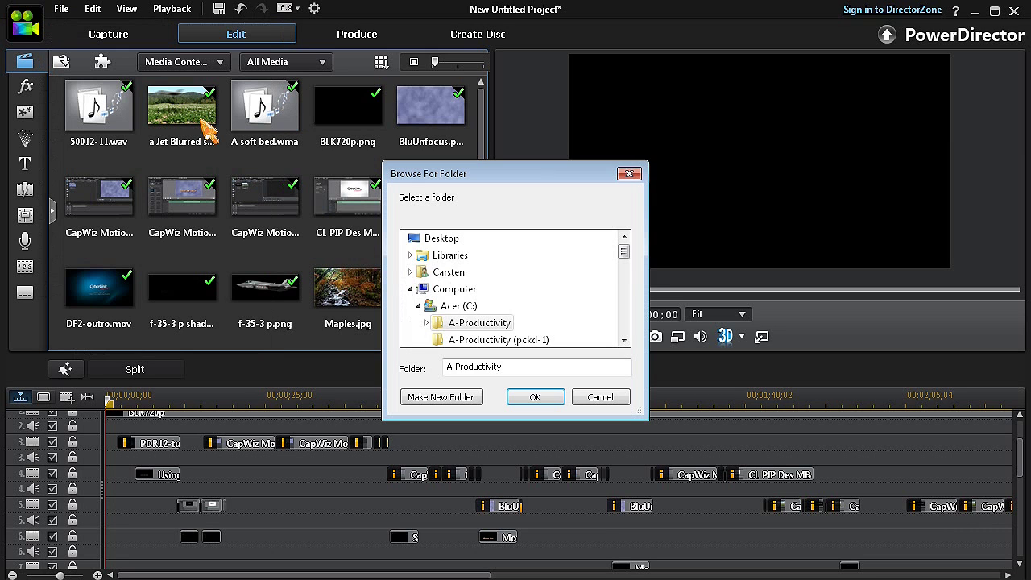
{"action": "left_click_drag", "start_coordinate": [625, 252], "coordinate": [623, 299]}
{"action": "left_click", "coordinate": [513, 257]}
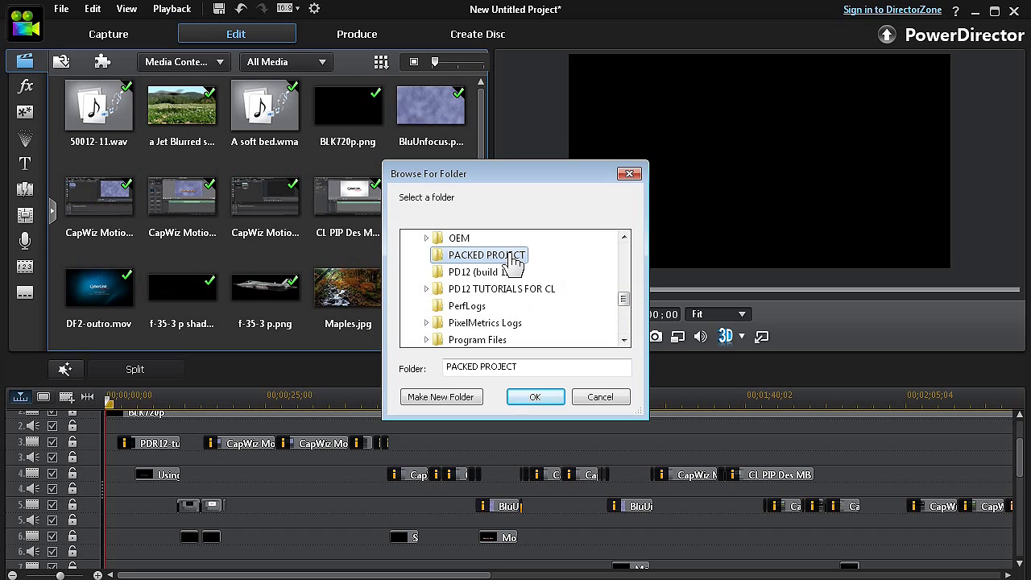
{"action": "left_click", "coordinate": [538, 399]}
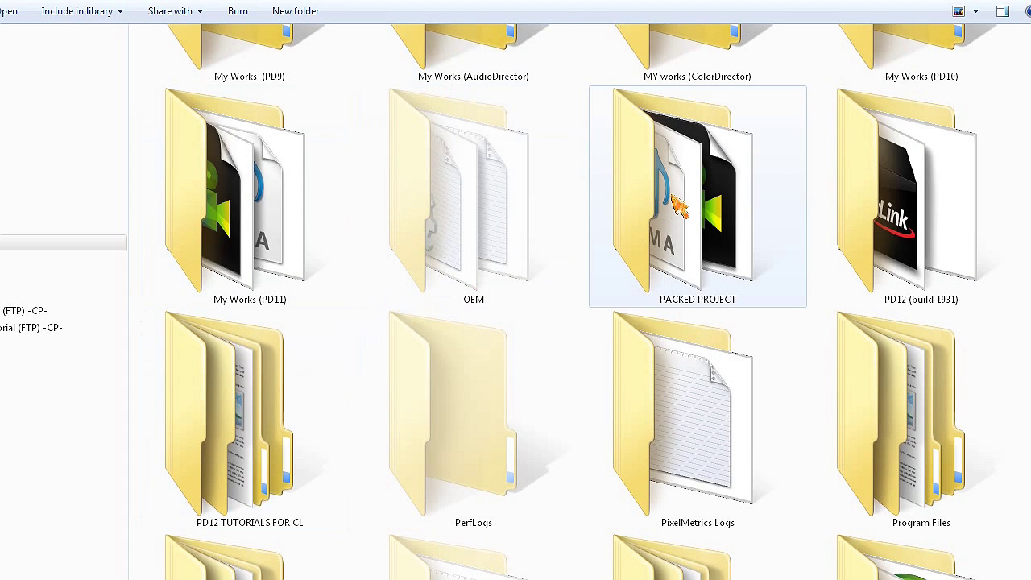
{"action": "double_click", "coordinate": [676, 206]}
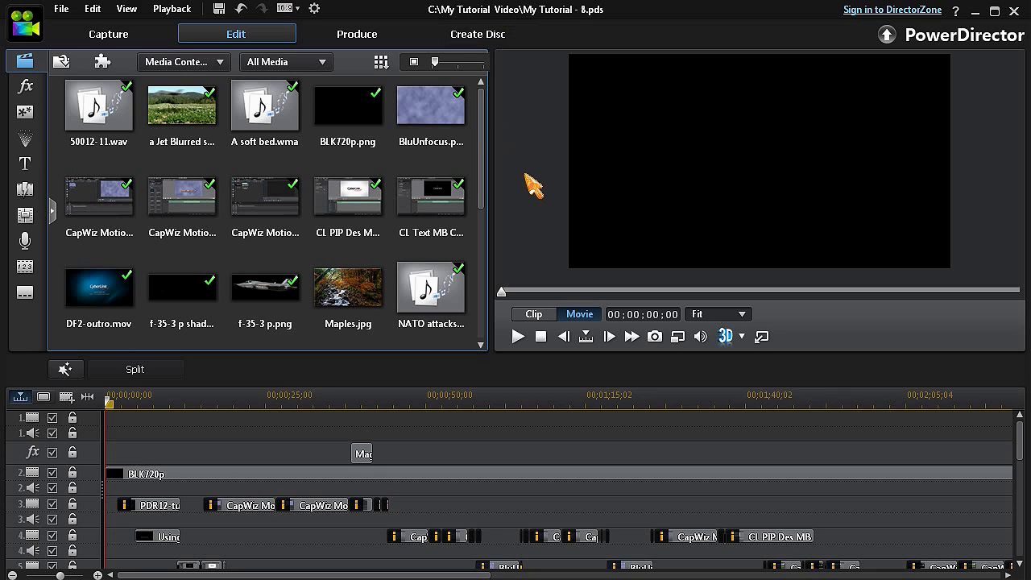
Save the project as My Tutorial - 9 by changing the version number from 8 to 9.
{"action": "left_click", "coordinate": [60, 11]}
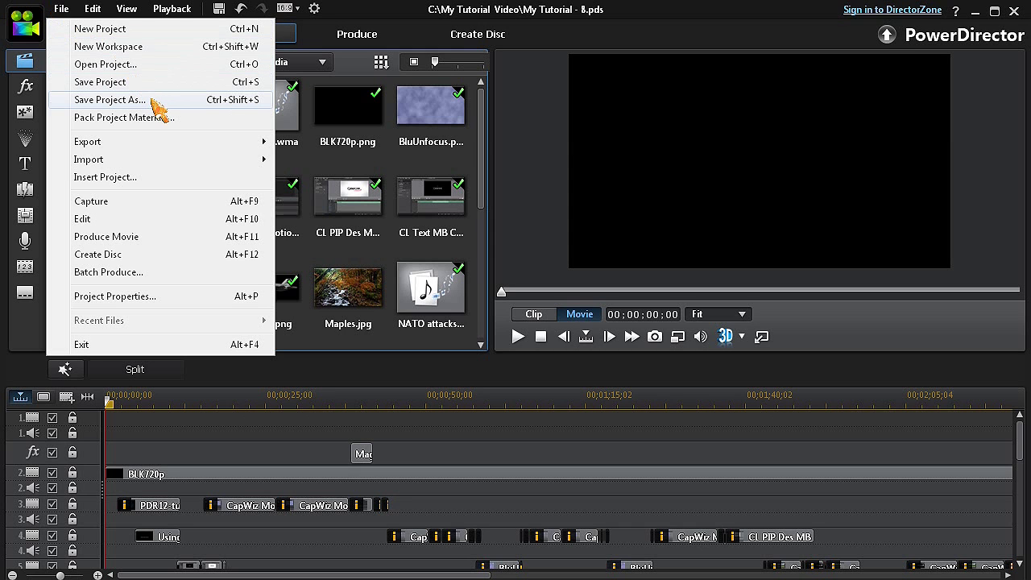
{"action": "left_click", "coordinate": [110, 100]}
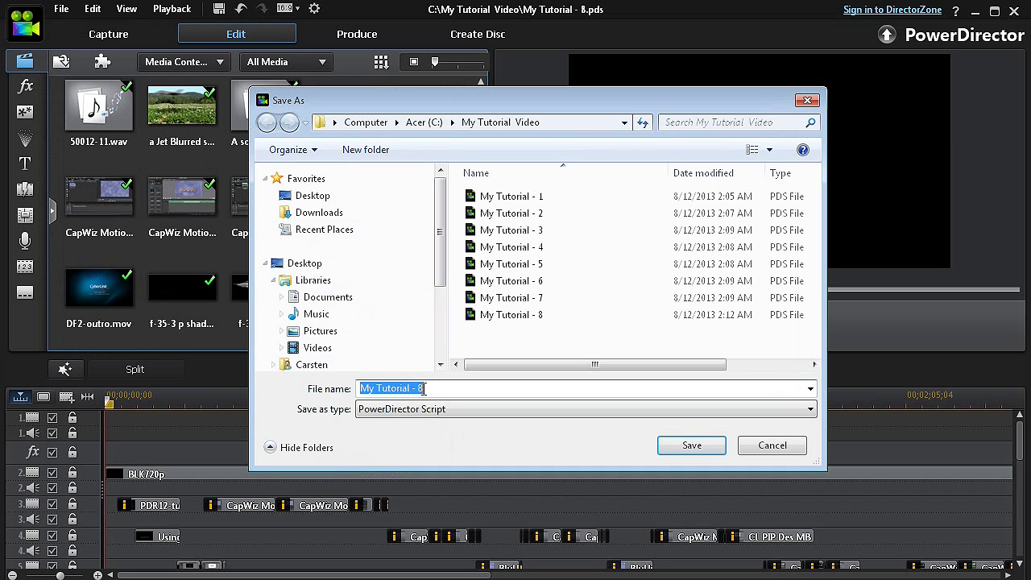
{"action": "left_click", "coordinate": [426, 388]}
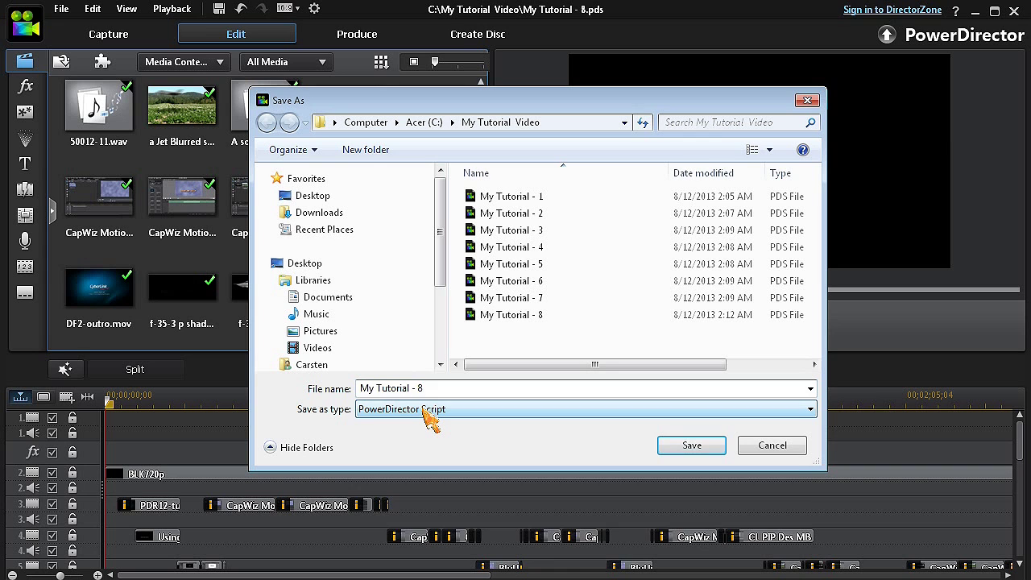
{"action": "key", "text": "BackSpace"}
{"action": "type", "text": "9"}
{"action": "left_click", "coordinate": [674, 447]}
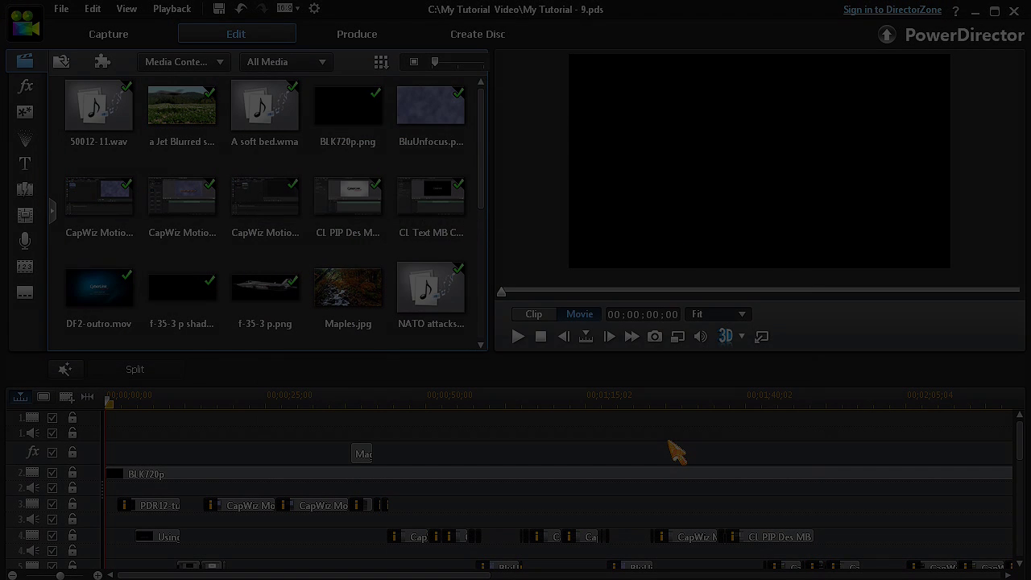